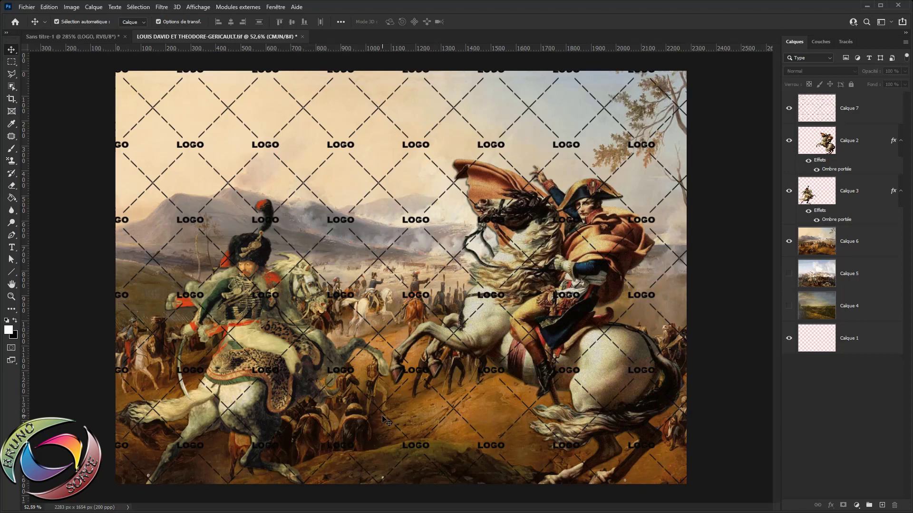
{"action": "left_click", "coordinate": [340, 151]}
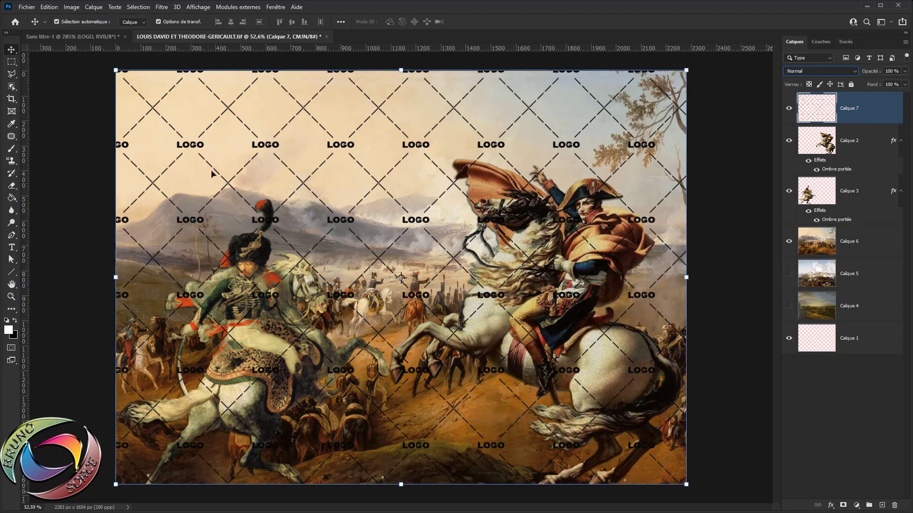
{"action": "left_click", "coordinate": [71, 37]}
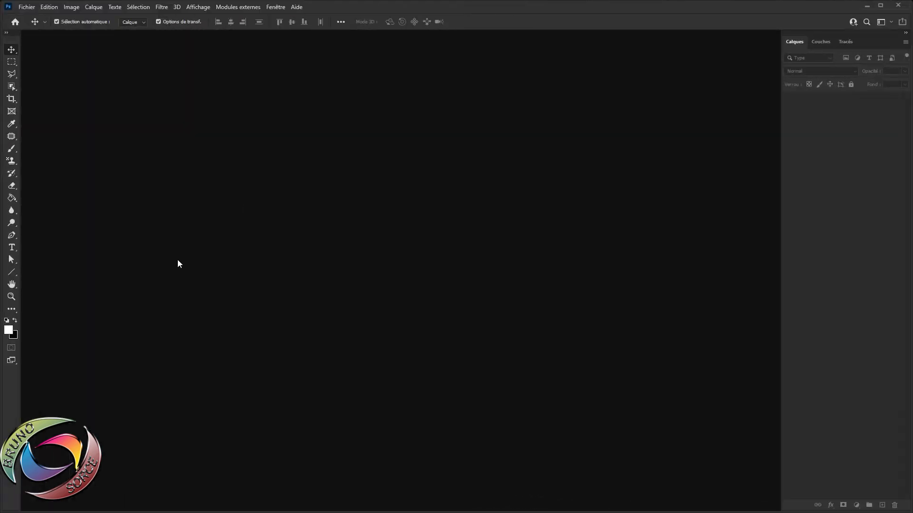
Start a new document sized 300 × 300 in Pixels, with a resolution of 72 Pixels/pouce
{"action": "left_click", "coordinate": [28, 8]}
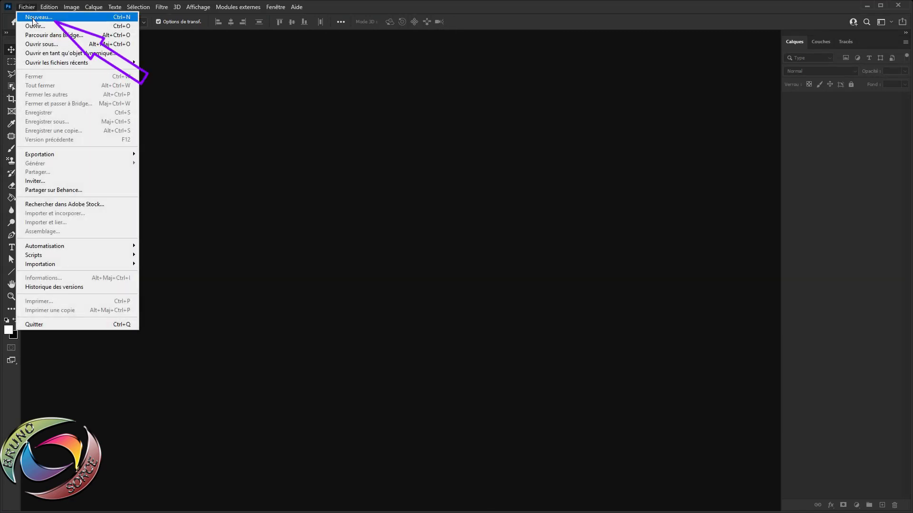
{"action": "left_click", "coordinate": [32, 19]}
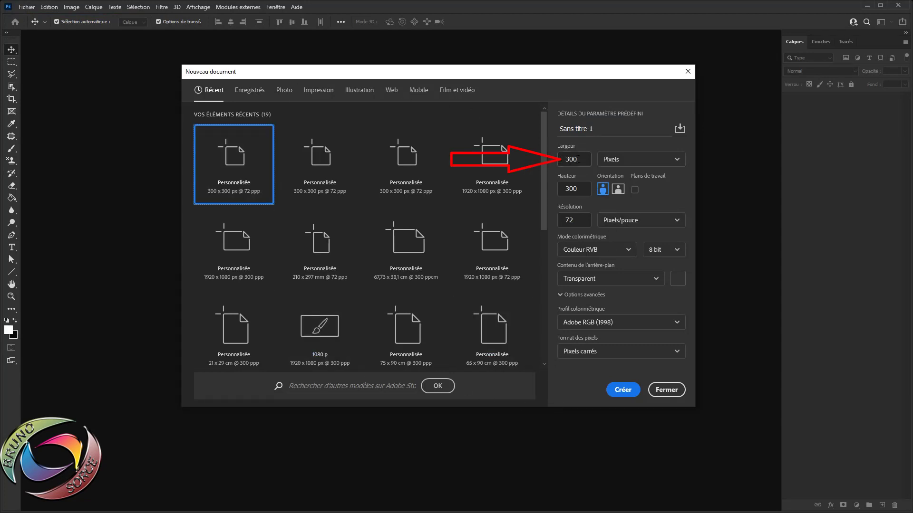
{"action": "left_click", "coordinate": [618, 159]}
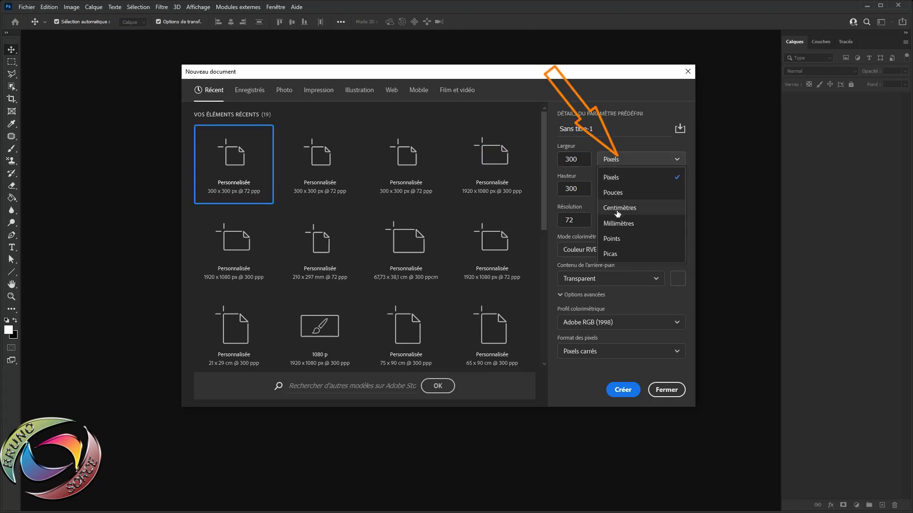
{"action": "left_click", "coordinate": [613, 179]}
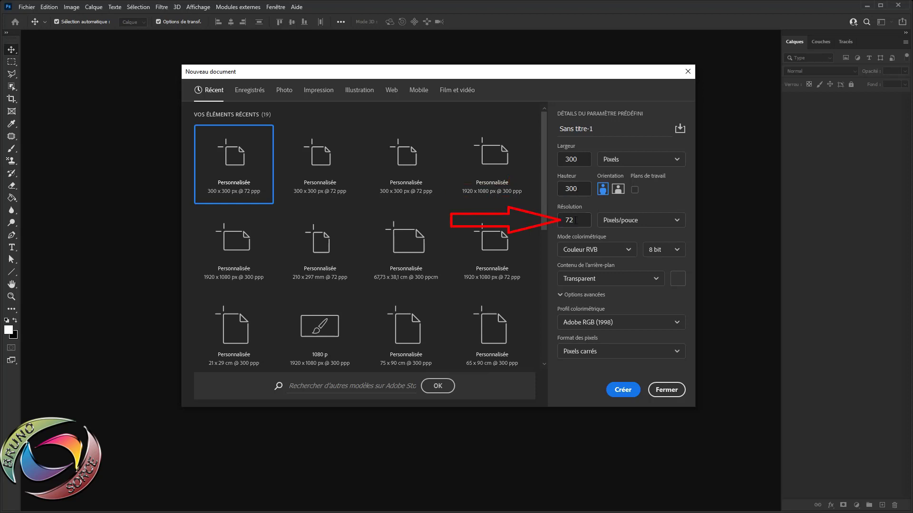
{"action": "left_click", "coordinate": [627, 221]}
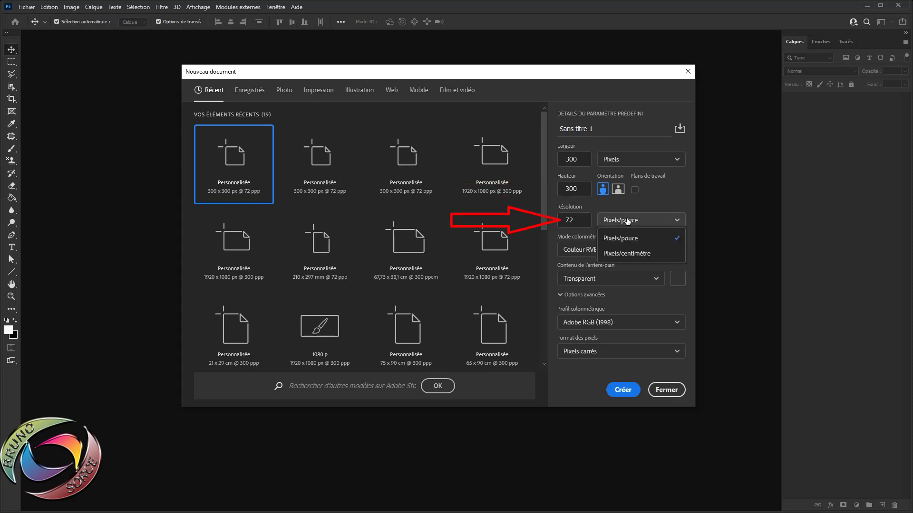
{"action": "left_click", "coordinate": [626, 239]}
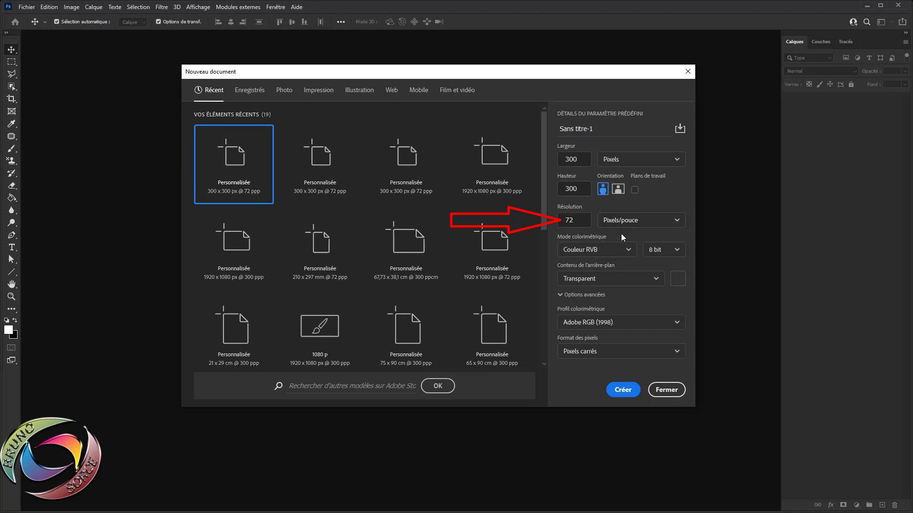
Set the new document's colour mode to Couleur RVB and its background to Blanc, and create it
{"action": "left_click", "coordinate": [586, 252]}
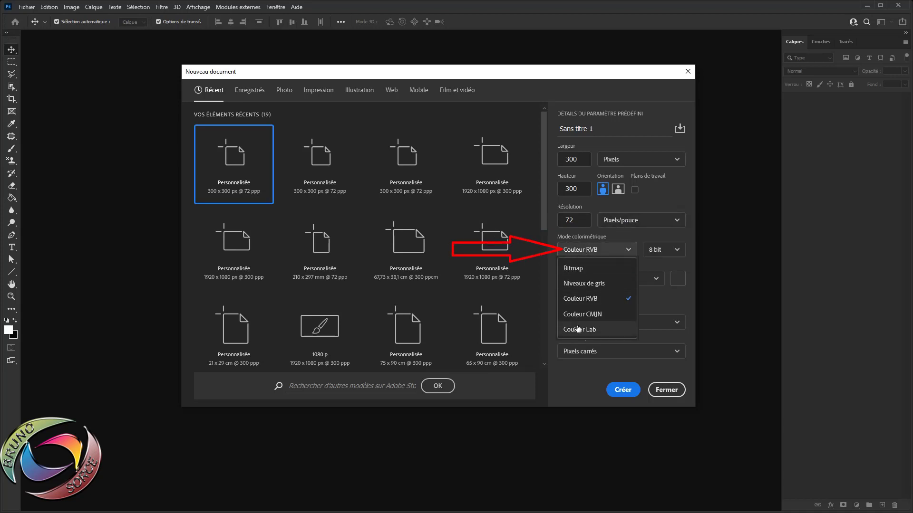
{"action": "left_click", "coordinate": [583, 299]}
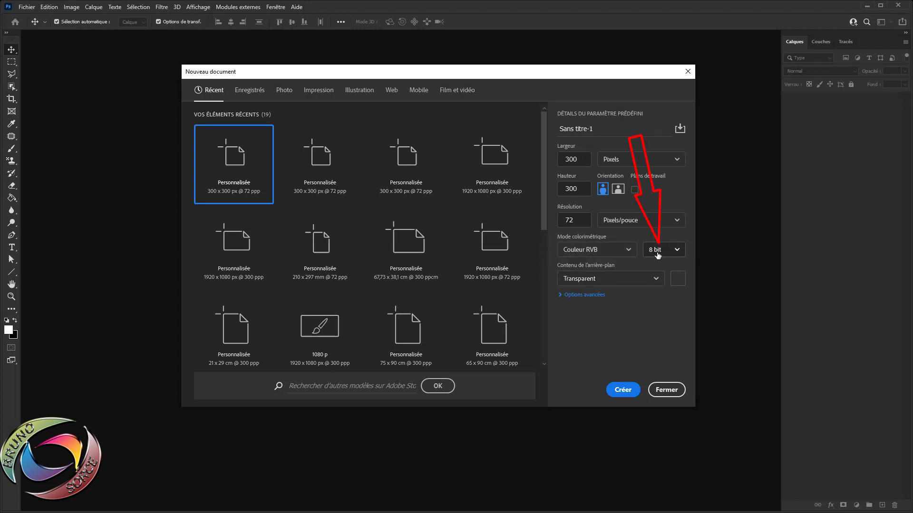
{"action": "left_click", "coordinate": [637, 280]}
{"action": "left_click", "coordinate": [580, 298]}
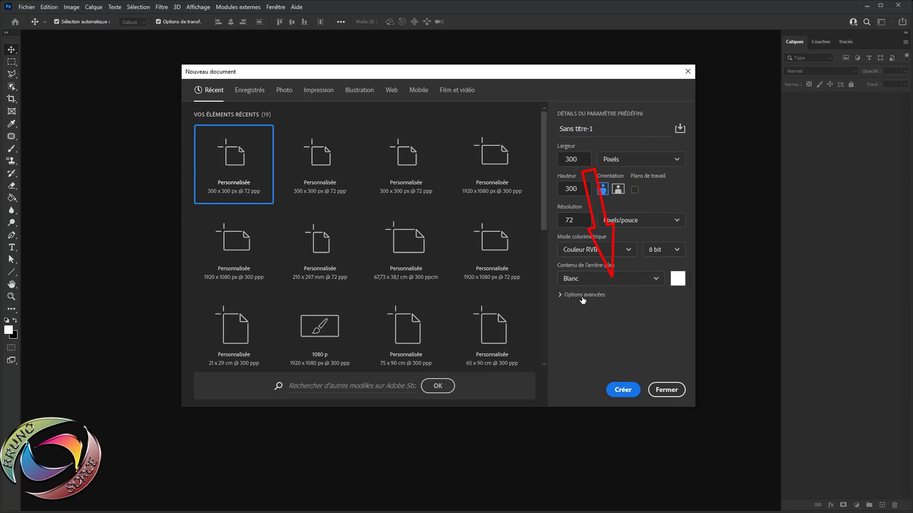
{"action": "left_click", "coordinate": [622, 393]}
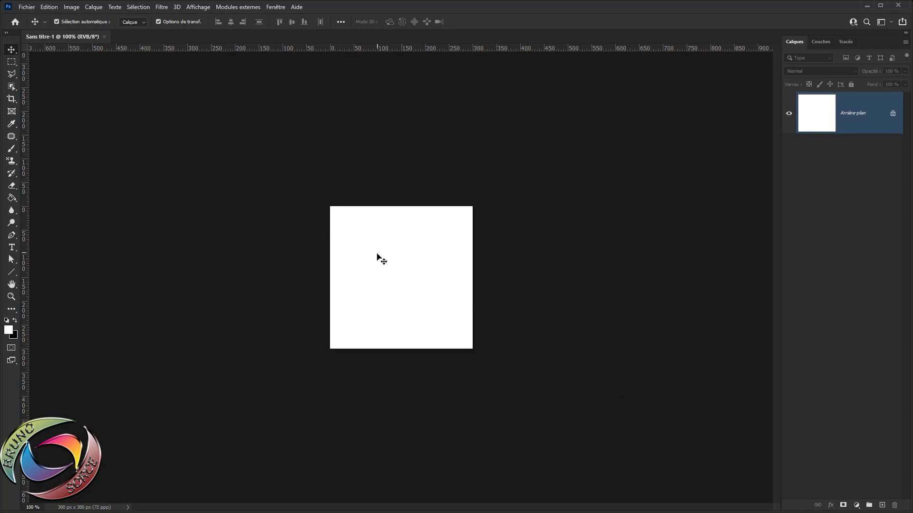
Unlock the Arrière-plan background so it becomes a normal layer
{"action": "scroll", "coordinate": [380, 263], "scroll_direction": "up", "scroll_amount": 5}
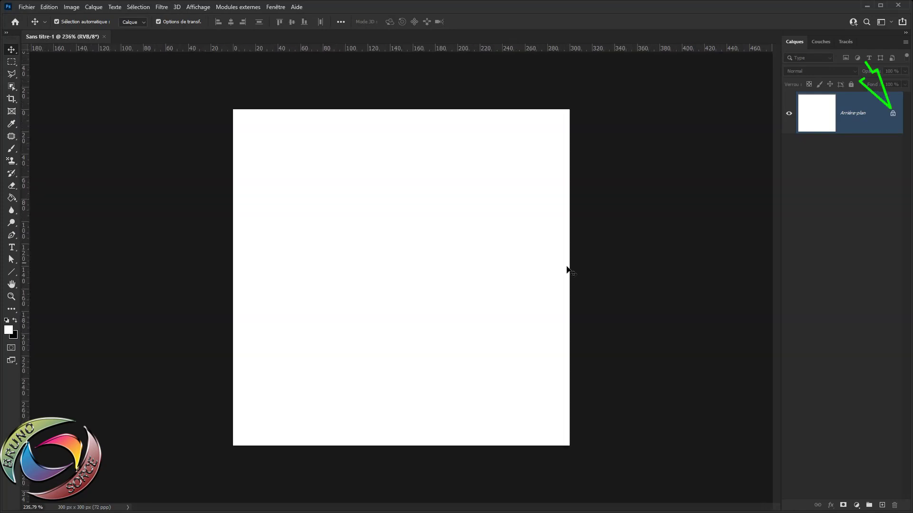
{"action": "left_click", "coordinate": [892, 115]}
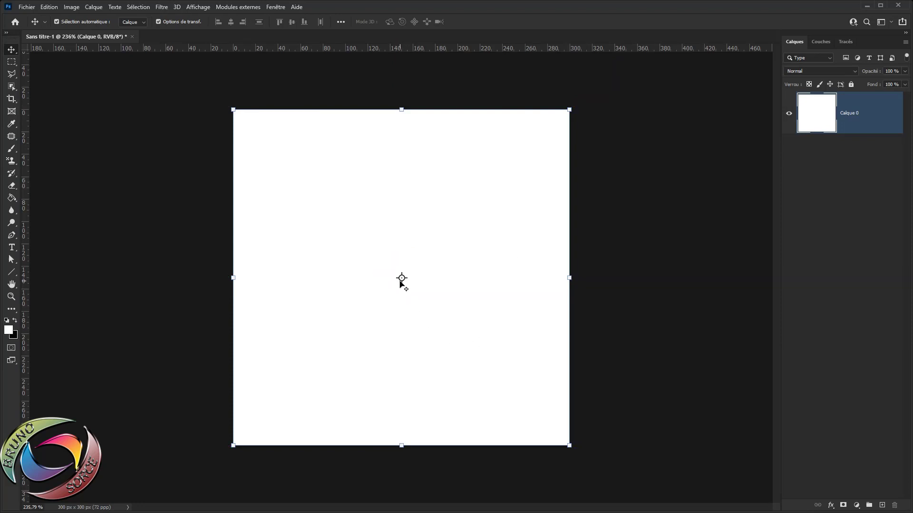
Check the Outils preferences for the option that shows the reference point during transformations, and return to the Move tool
{"action": "left_click", "coordinate": [49, 7]}
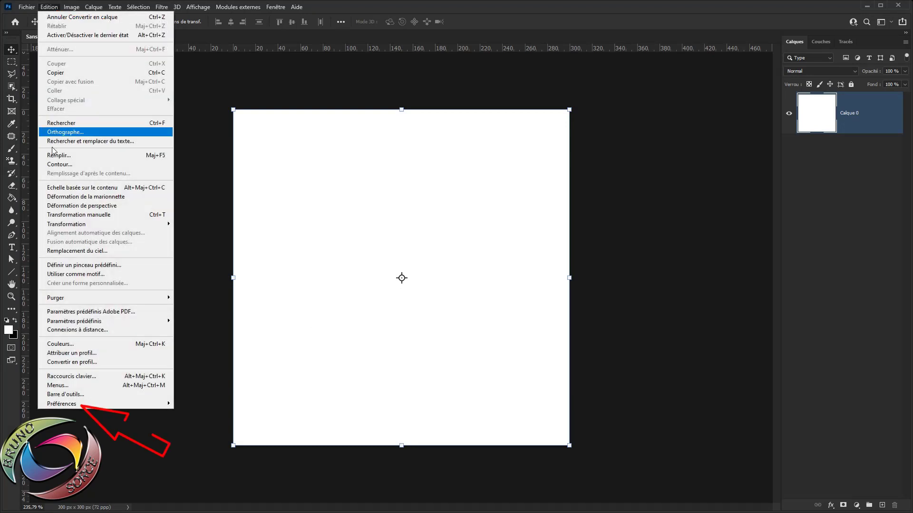
{"action": "mouse_move", "coordinate": [157, 403]}
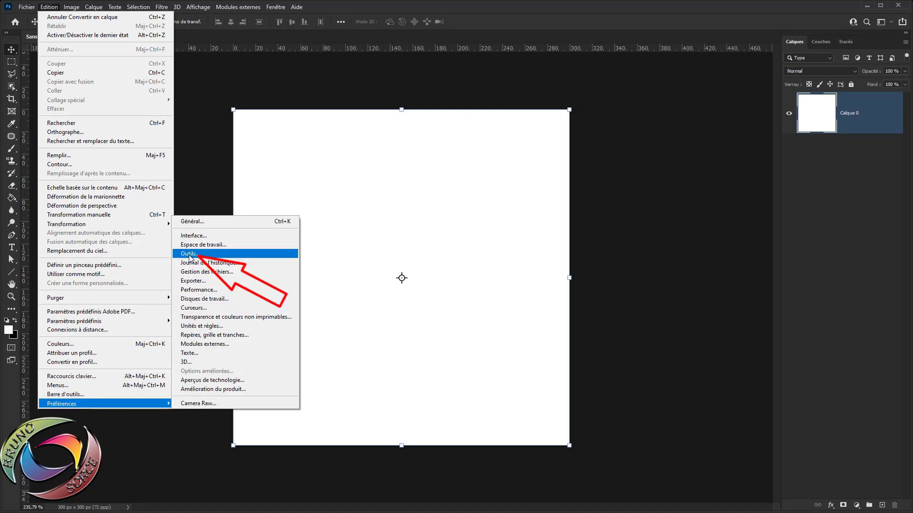
{"action": "left_click", "coordinate": [189, 254]}
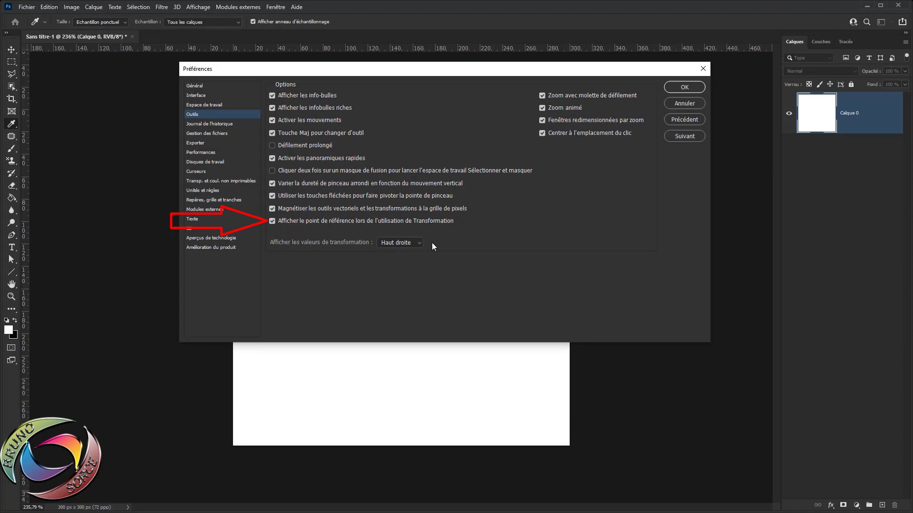
{"action": "left_click", "coordinate": [684, 87]}
{"action": "key", "text": "v"}
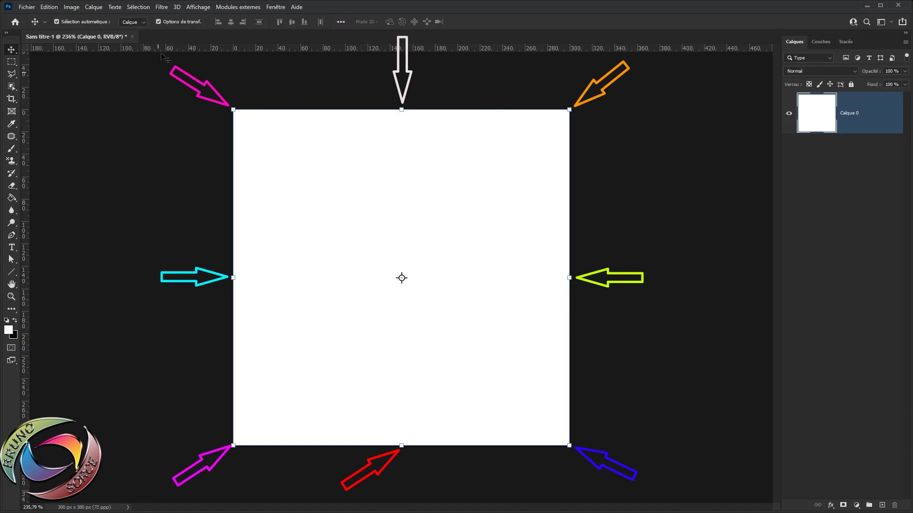
Turn the layer's transform controls off and back on
{"action": "left_click", "coordinate": [158, 21]}
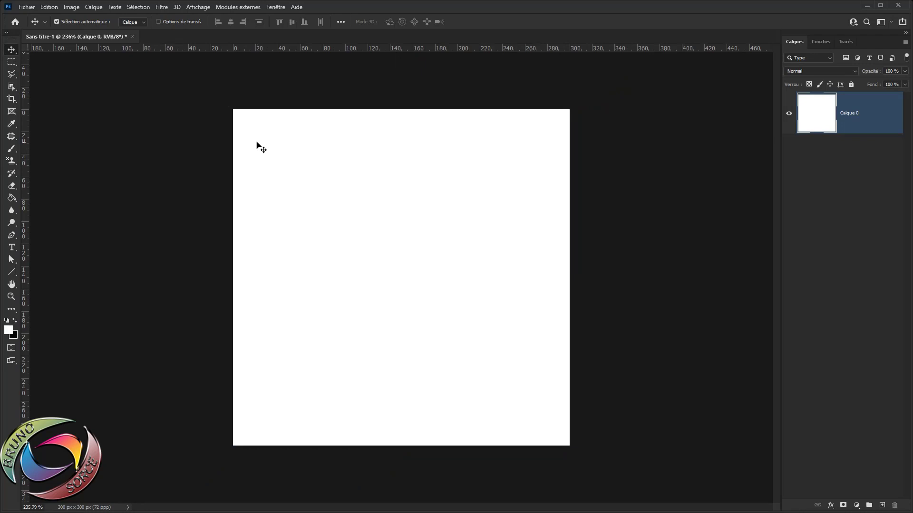
{"action": "left_click", "coordinate": [158, 22]}
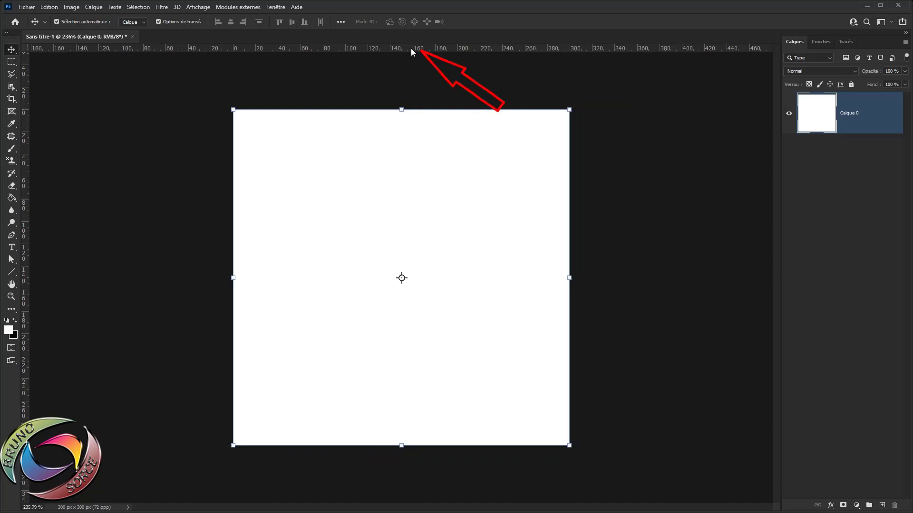
Hide the rulers and show them again while the white layer is in Free Transform
{"action": "key", "text": "ctrl+t"}
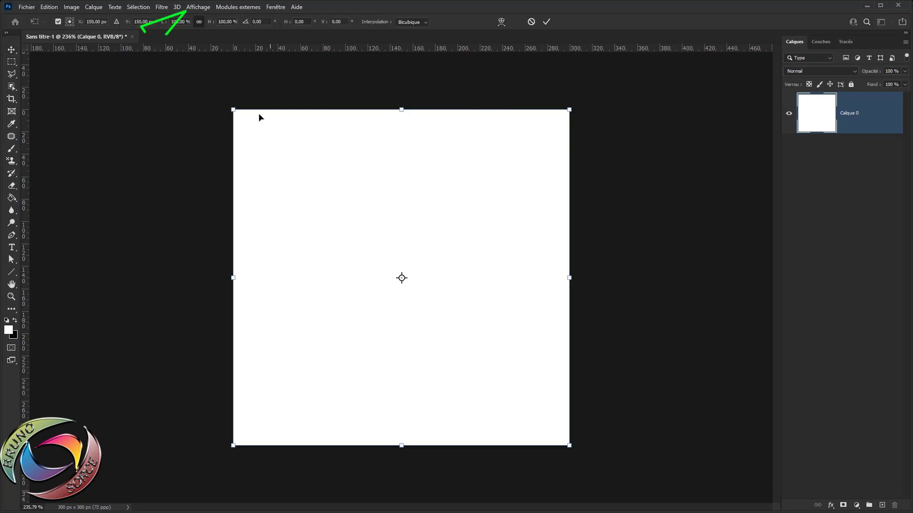
{"action": "left_click", "coordinate": [197, 7]}
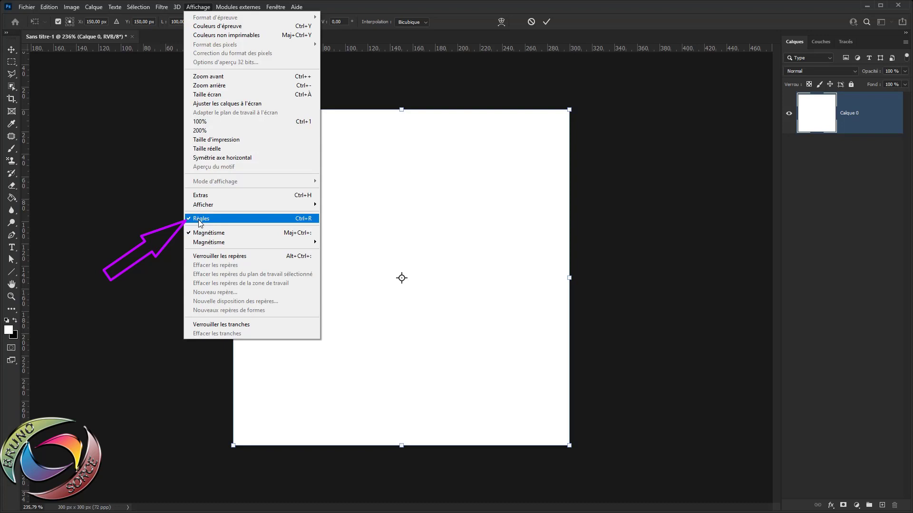
{"action": "left_click", "coordinate": [594, 11]}
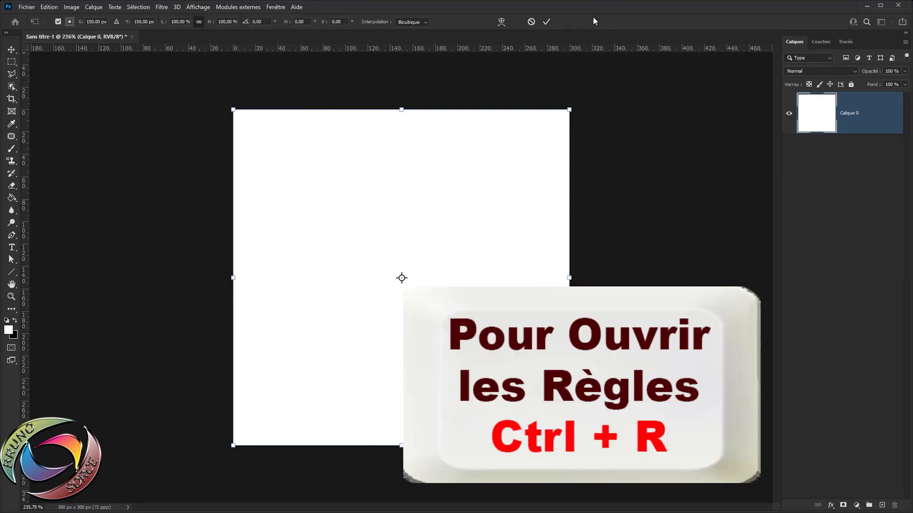
{"action": "key", "text": "ctrl+r"}
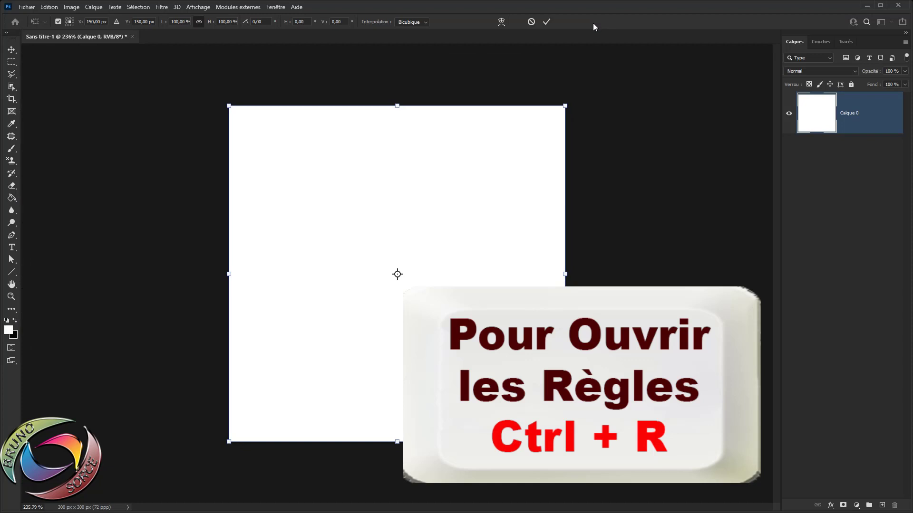
{"action": "key", "text": "ctrl+r"}
{"action": "left_click", "coordinate": [546, 21]}
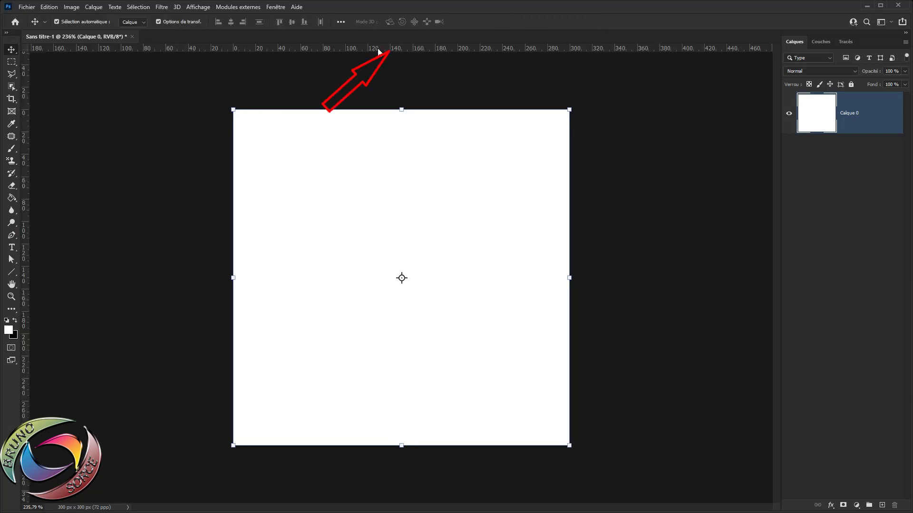
Place horizontal guides at the canvas's centre and bottom edge, and vertical guides at its centre and left edge
{"action": "left_click_drag", "start_coordinate": [378, 50], "coordinate": [384, 278]}
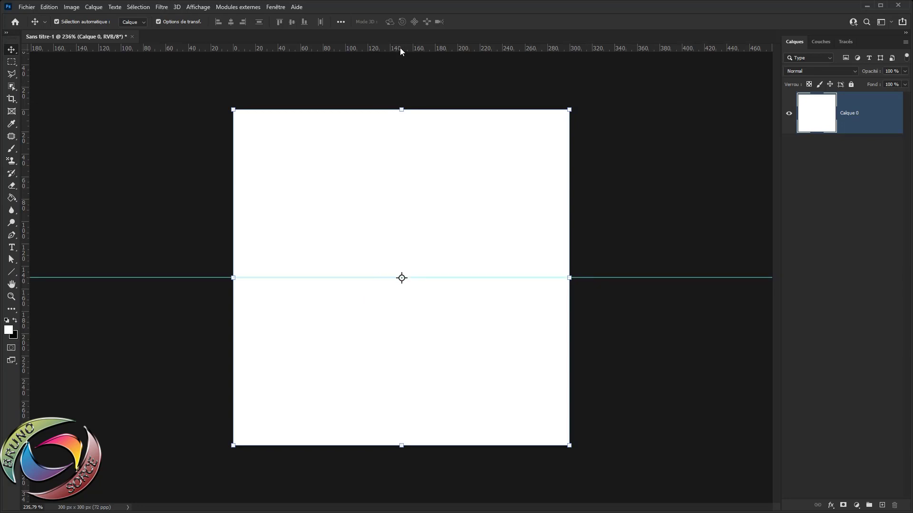
{"action": "left_click_drag", "start_coordinate": [400, 47], "coordinate": [414, 444]}
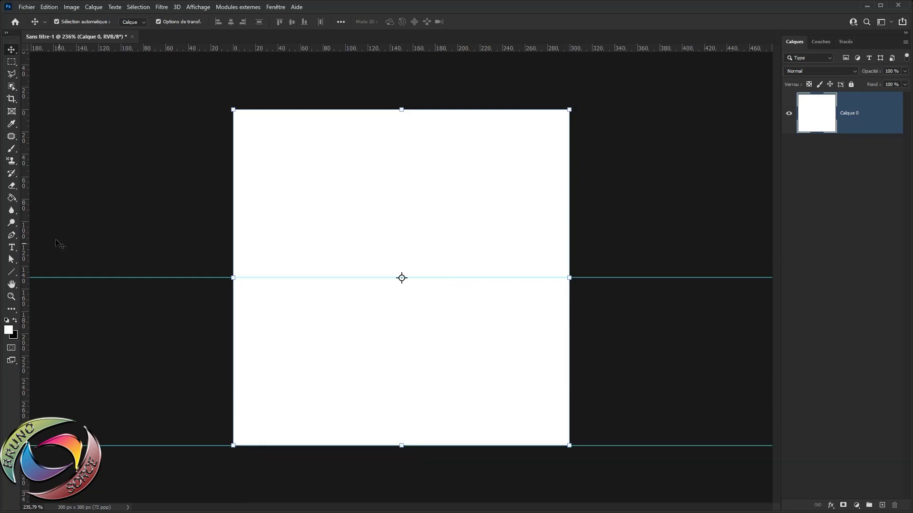
{"action": "left_click_drag", "start_coordinate": [24, 227], "coordinate": [401, 257]}
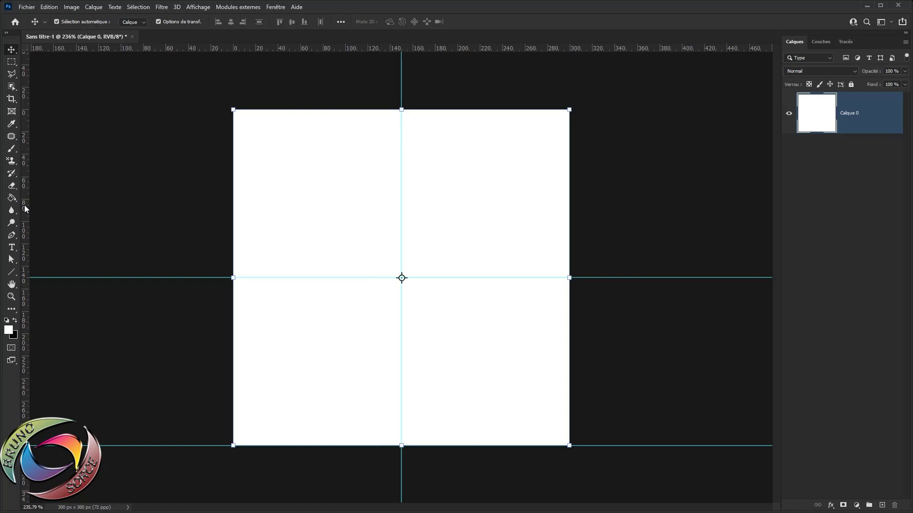
{"action": "left_click_drag", "start_coordinate": [26, 209], "coordinate": [232, 215]}
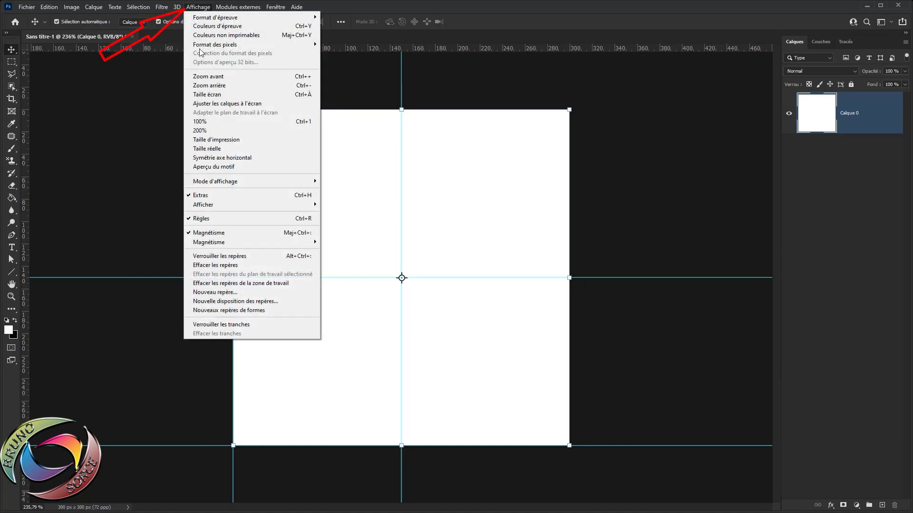
Add a vertical guide at position 27 px
{"action": "left_click", "coordinate": [203, 292]}
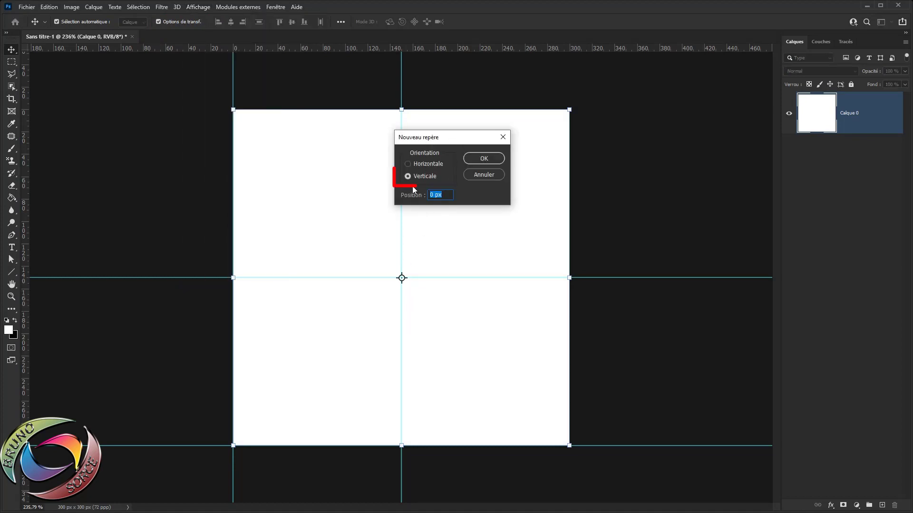
{"action": "left_click", "coordinate": [408, 165]}
{"action": "left_click", "coordinate": [440, 195]}
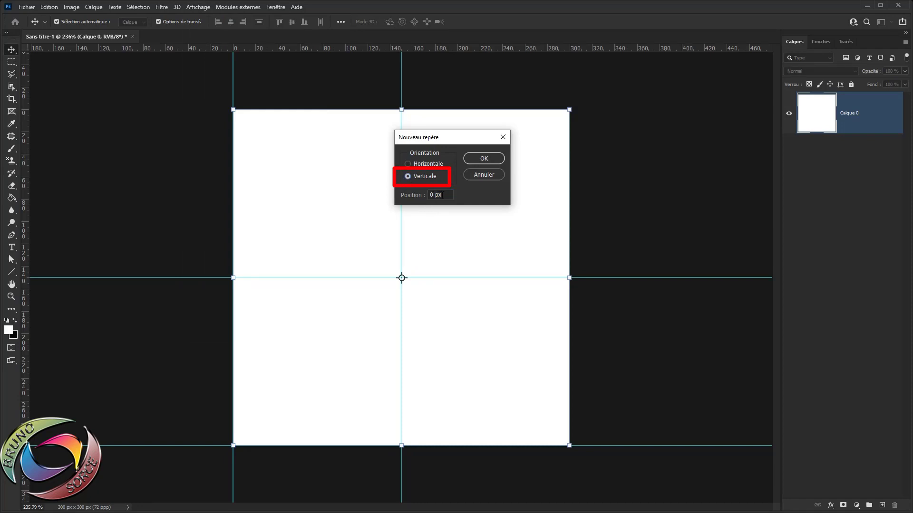
{"action": "left_click_drag", "start_coordinate": [443, 195], "coordinate": [429, 195]}
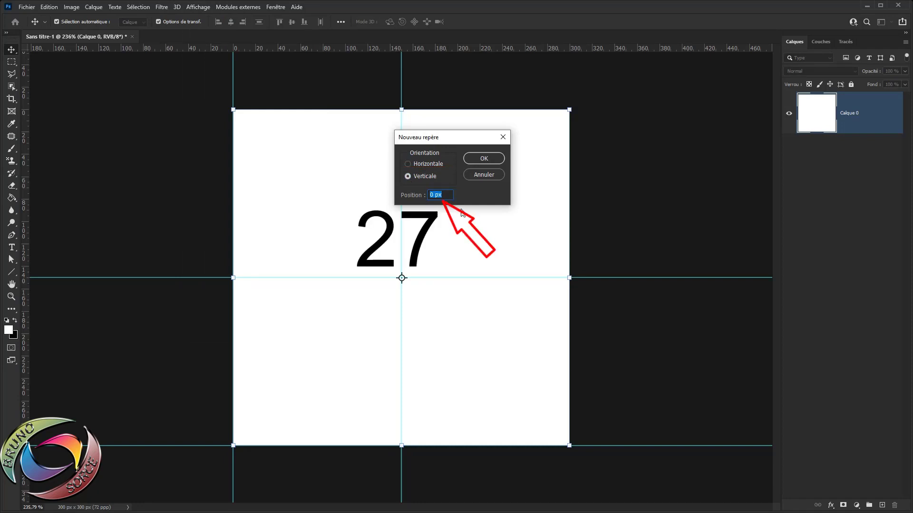
{"action": "type", "text": "27"}
{"action": "left_click", "coordinate": [494, 159]}
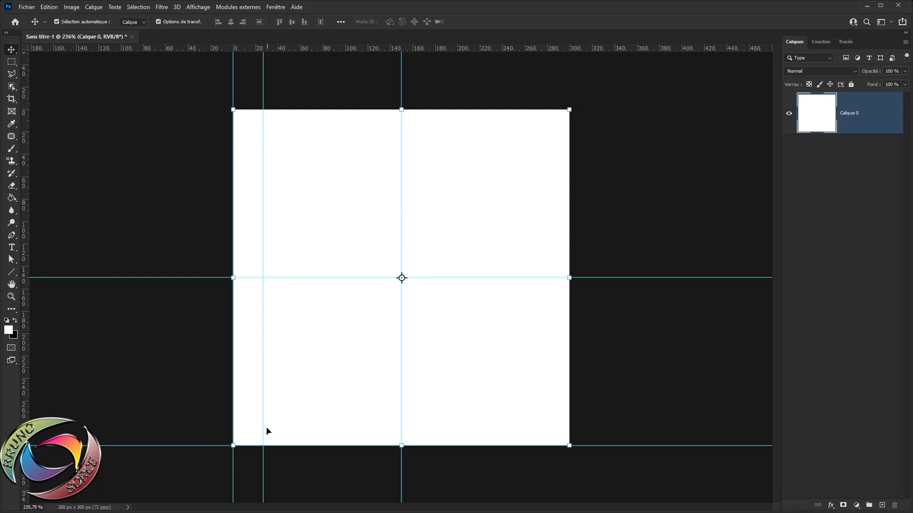
Add two vertical guides to the canvas, at positions 33 px and 57 px
{"action": "left_click", "coordinate": [198, 8]}
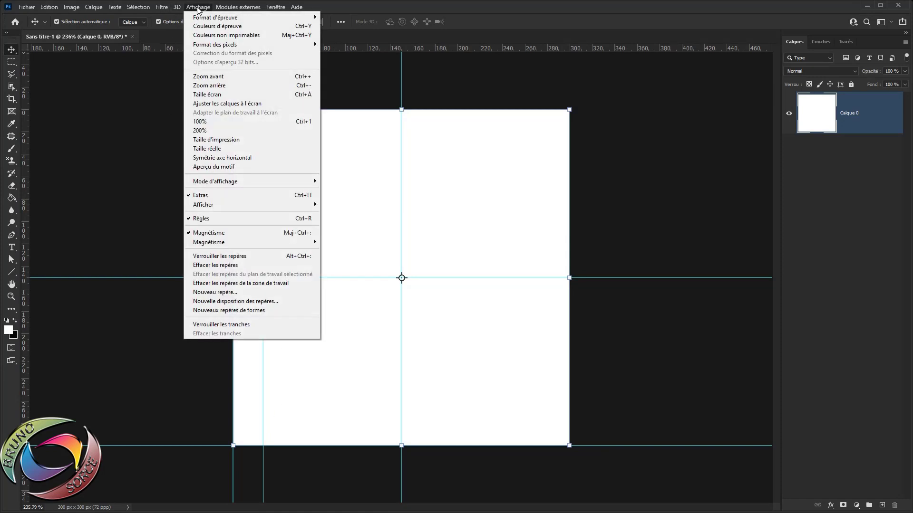
{"action": "left_click", "coordinate": [206, 292]}
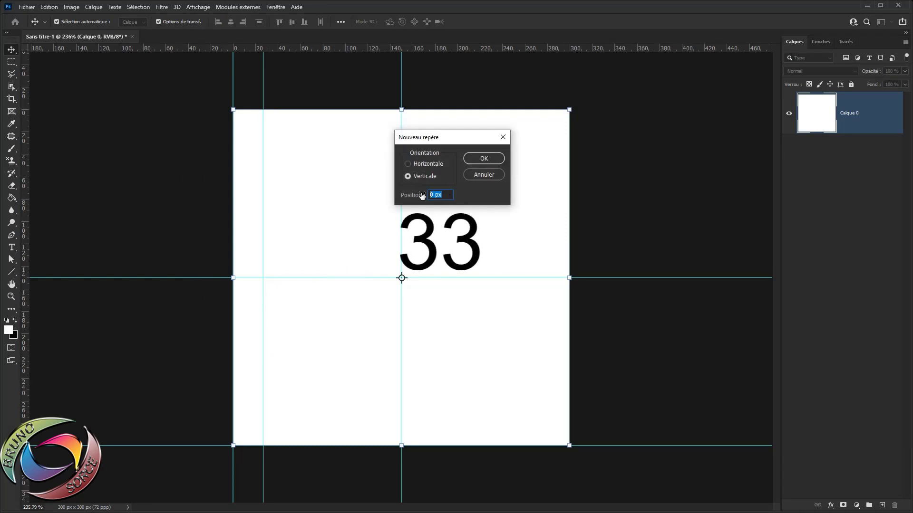
{"action": "type", "text": "33"}
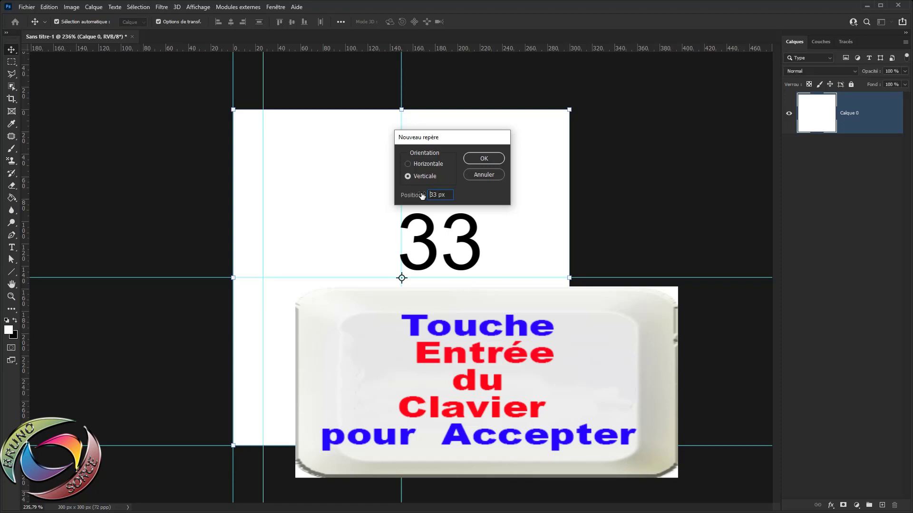
{"action": "key", "text": "Return"}
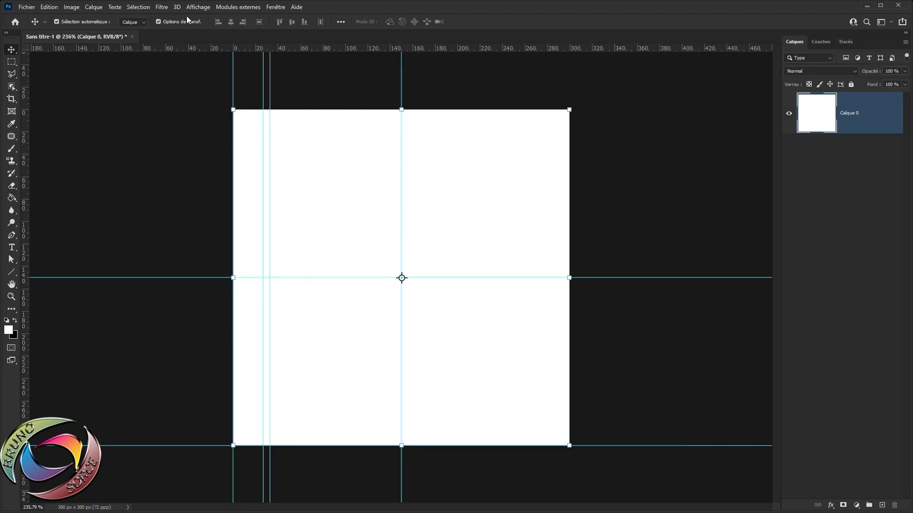
{"action": "left_click", "coordinate": [199, 7]}
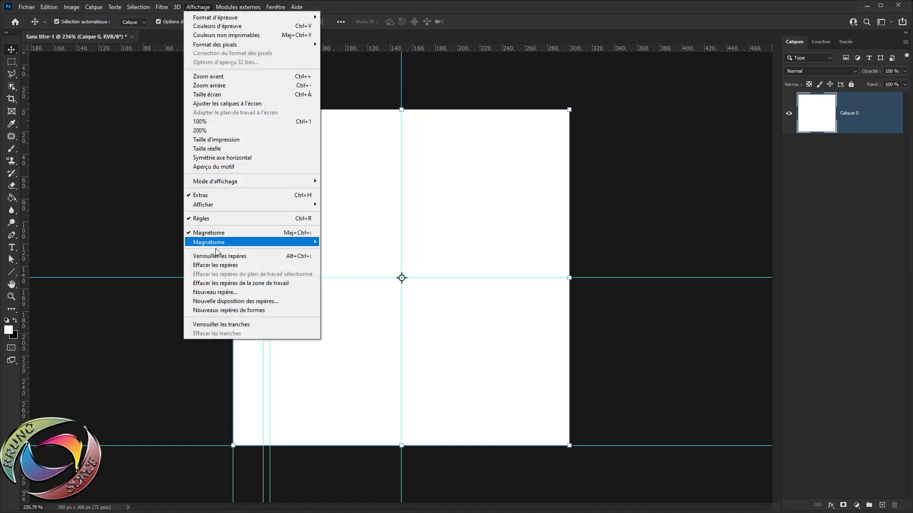
{"action": "left_click", "coordinate": [216, 292]}
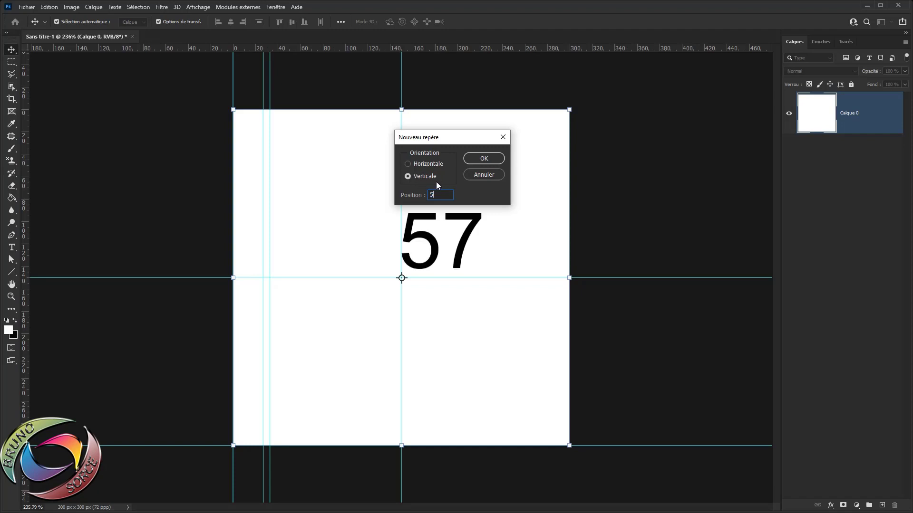
{"action": "key", "text": "Return"}
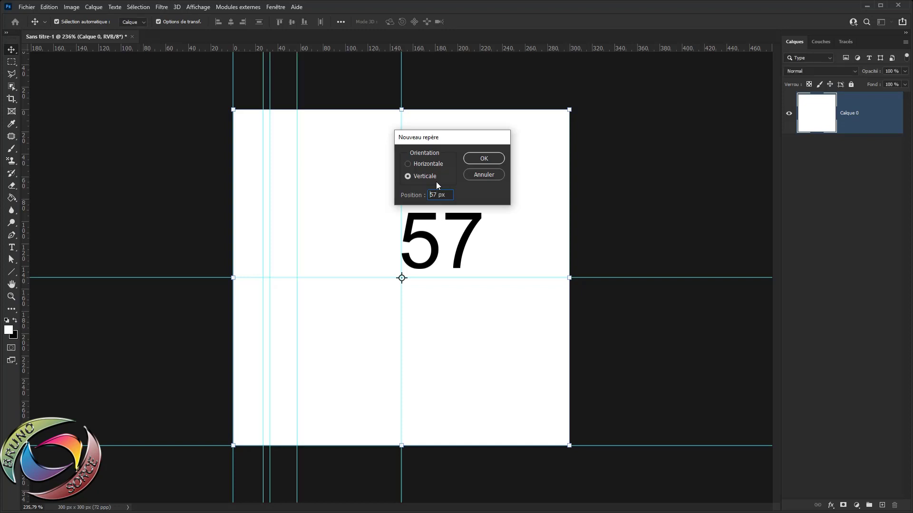
Add two more vertical guides at positions 63 px and 87 px
{"action": "left_click", "coordinate": [196, 8]}
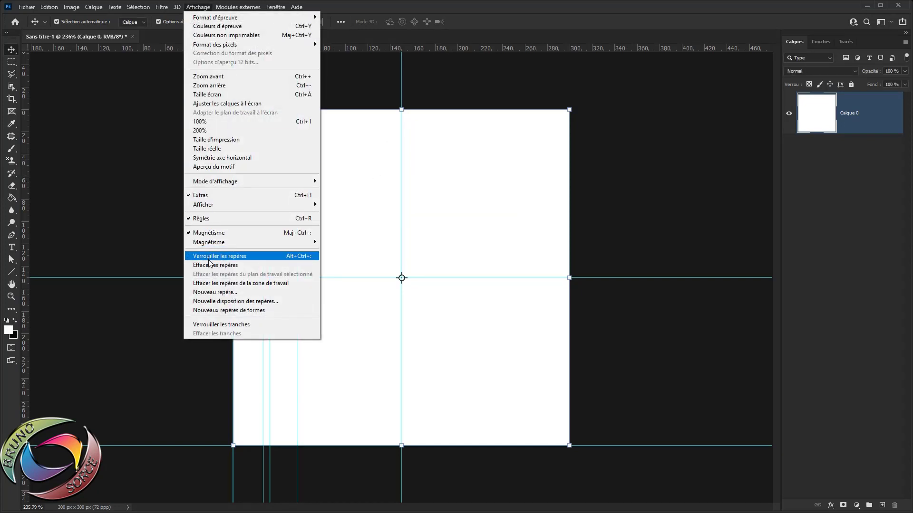
{"action": "left_click", "coordinate": [215, 293]}
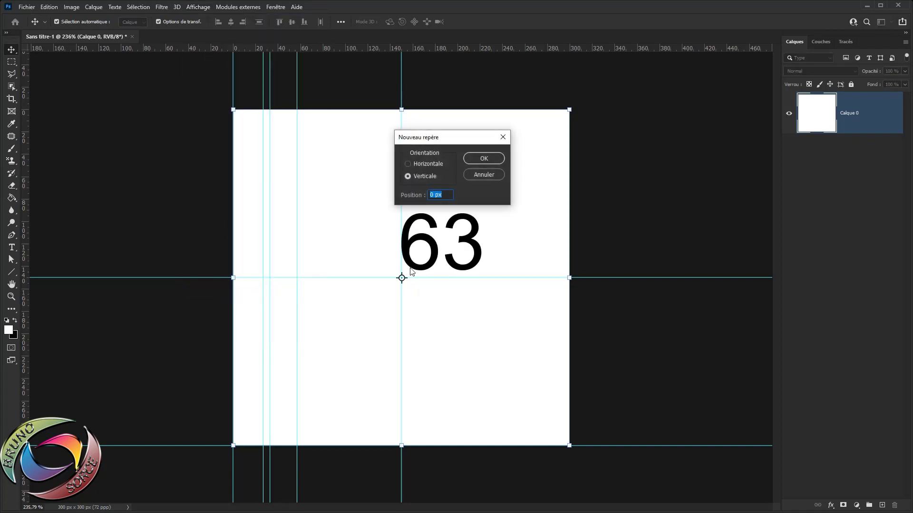
{"action": "type", "text": "63"}
{"action": "key", "text": "Return"}
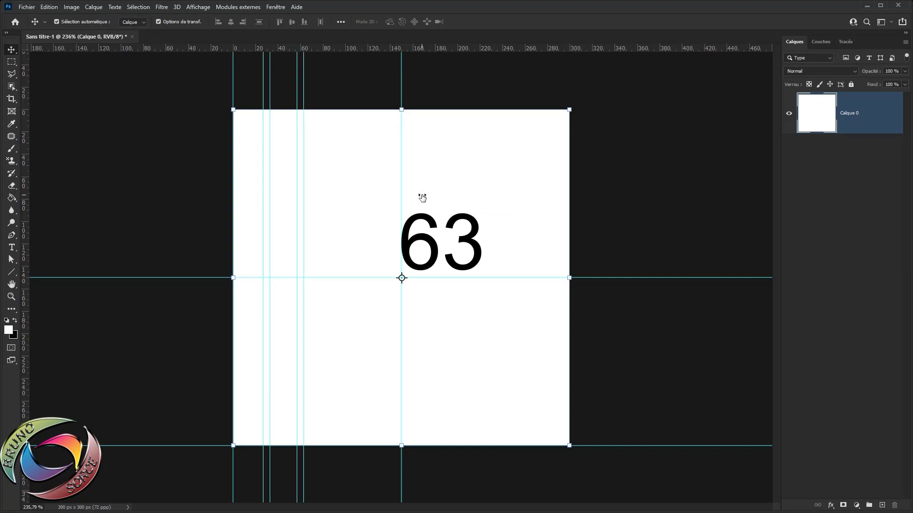
{"action": "left_click", "coordinate": [199, 6]}
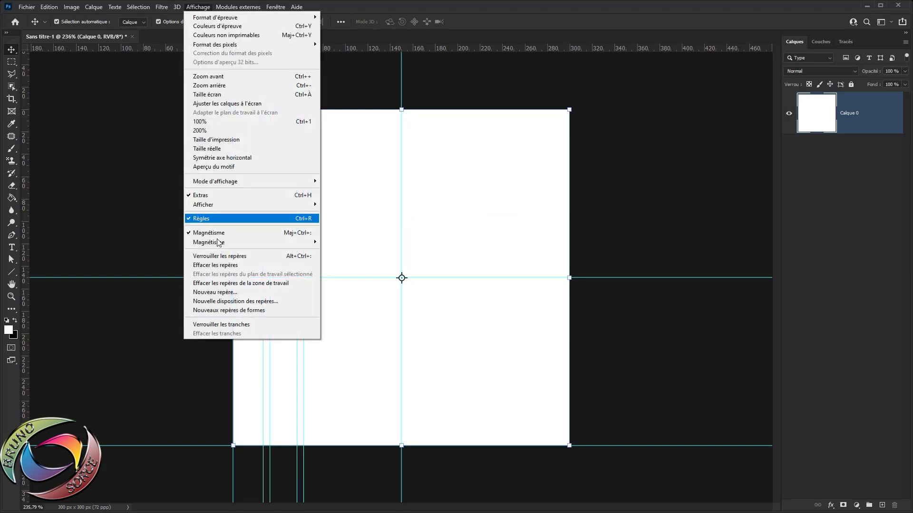
{"action": "left_click", "coordinate": [220, 293]}
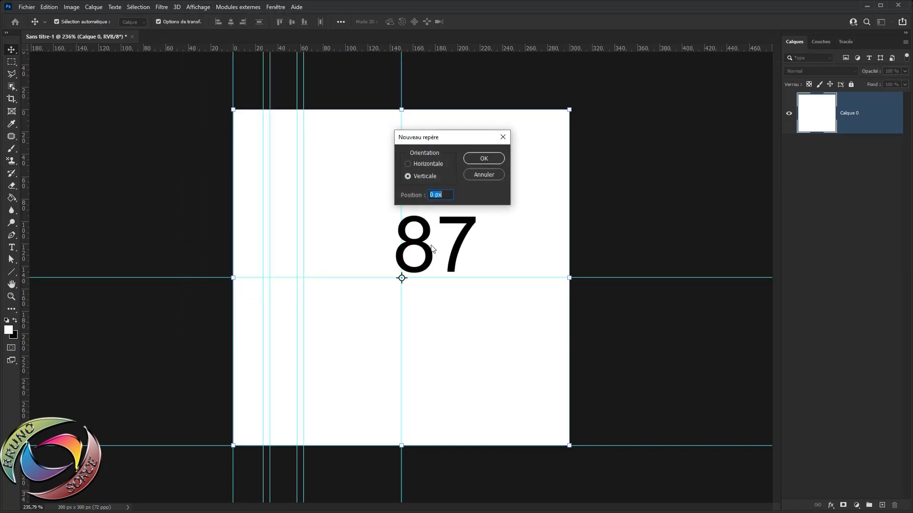
{"action": "type", "text": "87"}
{"action": "key", "text": "Return"}
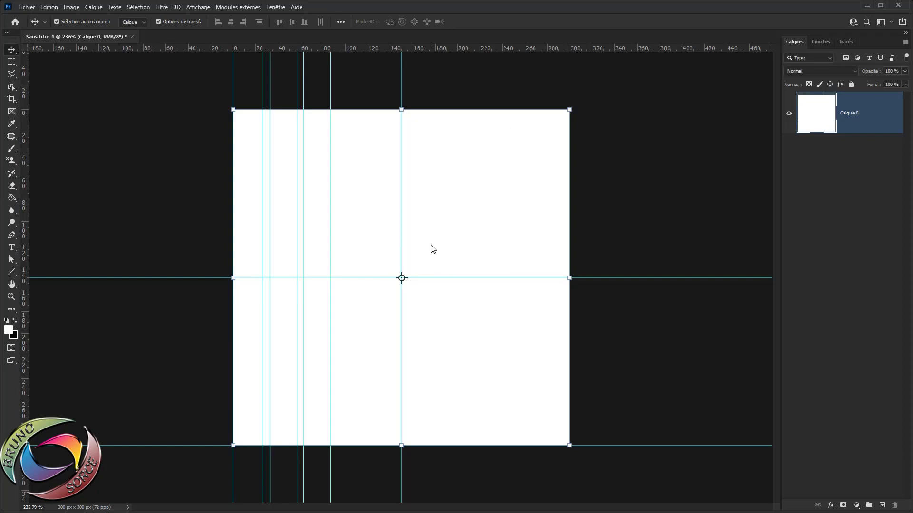
Add vertical guides at positions 93 px and 117 px
{"action": "left_click", "coordinate": [198, 7]}
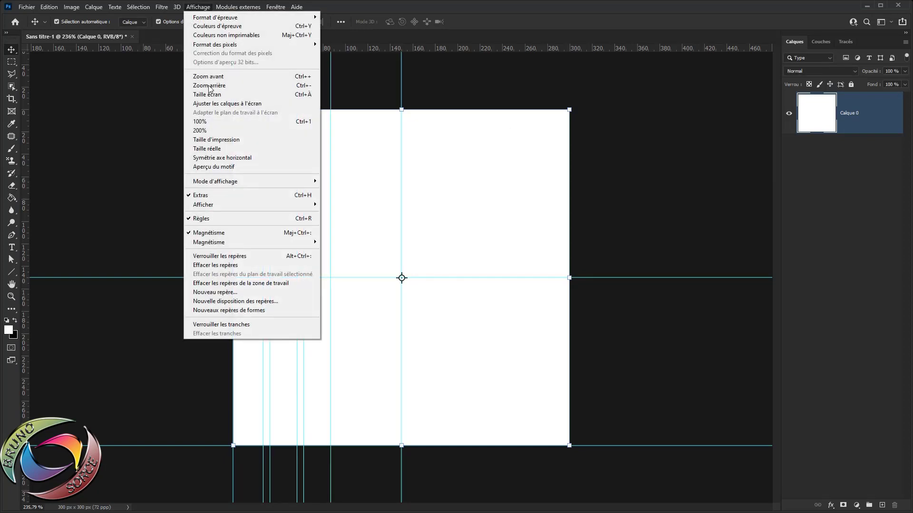
{"action": "left_click", "coordinate": [224, 294]}
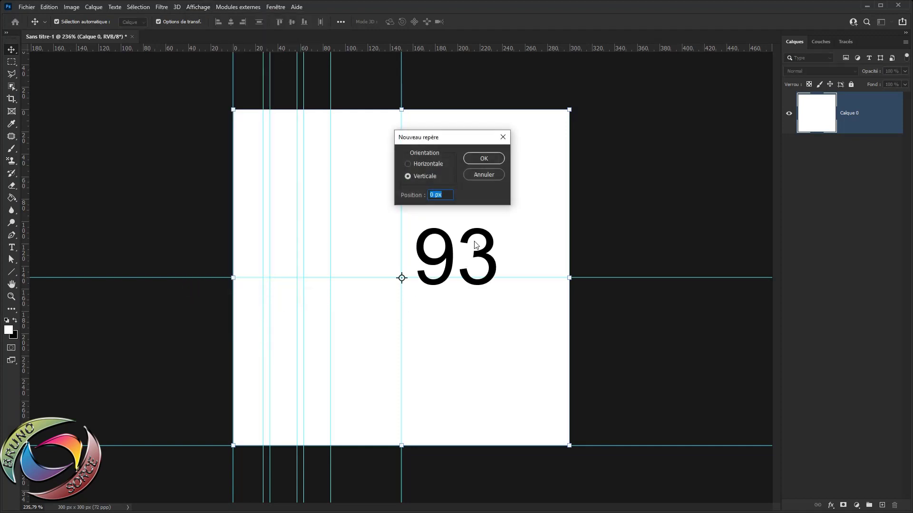
{"action": "type", "text": "93"}
{"action": "key", "text": "Return"}
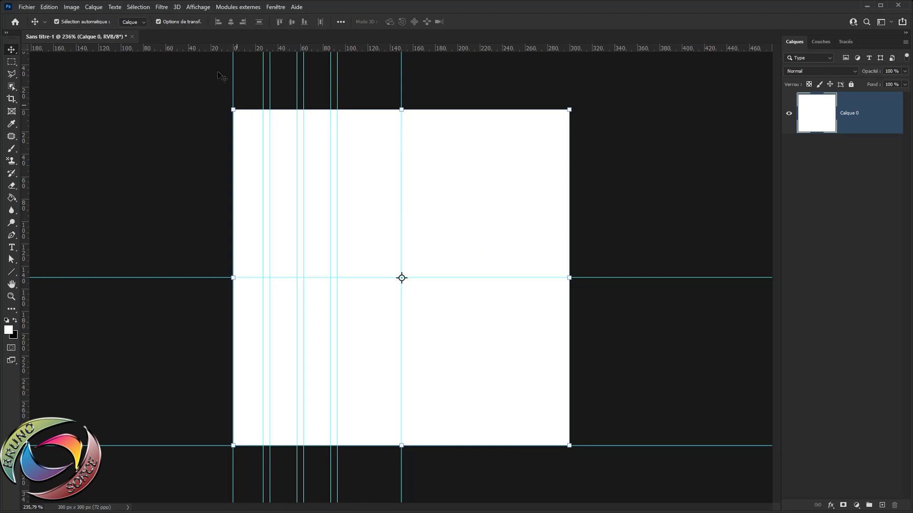
{"action": "left_click", "coordinate": [197, 7]}
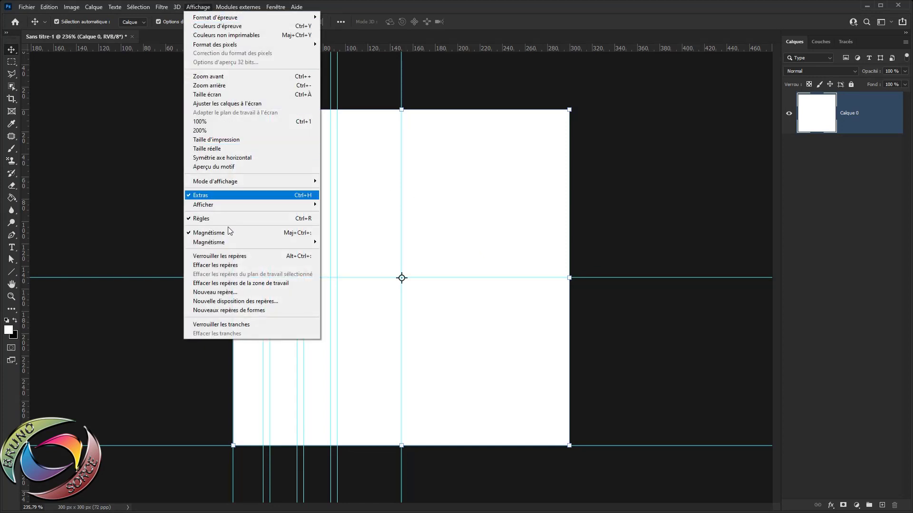
{"action": "left_click", "coordinate": [228, 293]}
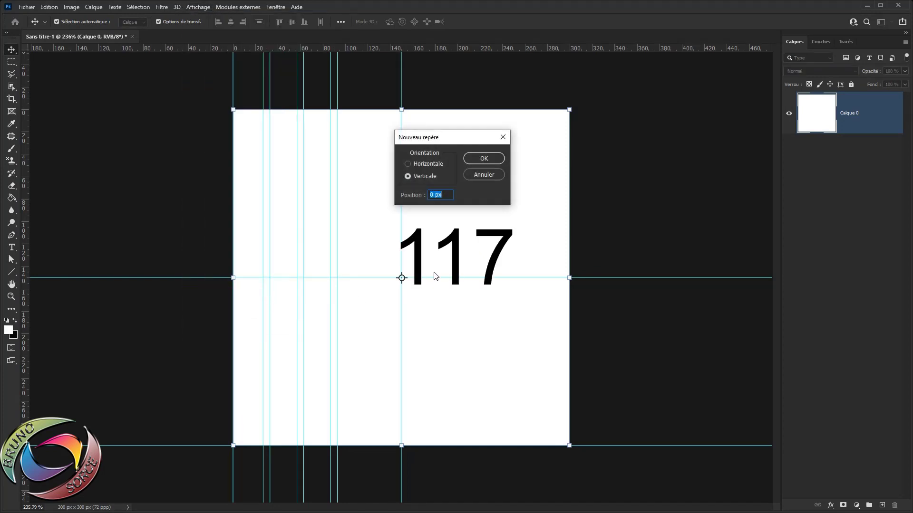
{"action": "type", "text": "117"}
{"action": "key", "text": "Return"}
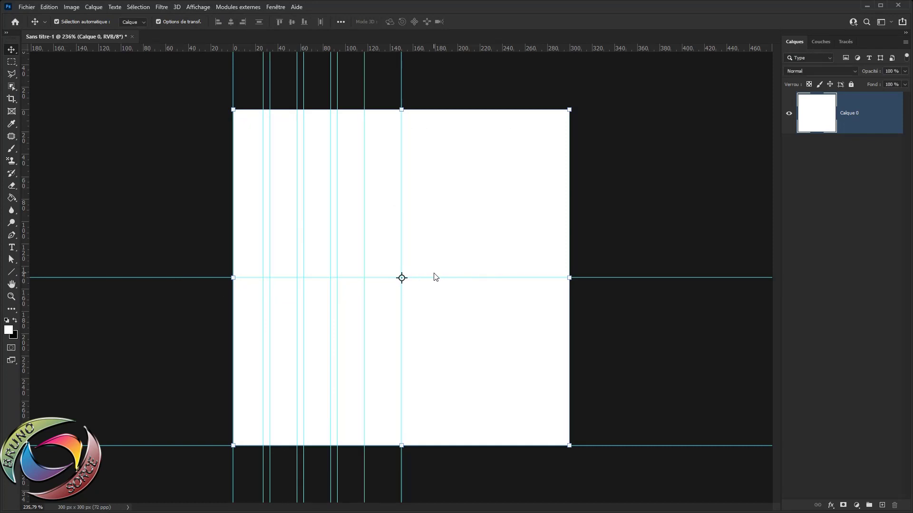
Add the last vertical guide before the canvas centre at position 123 px
{"action": "left_click", "coordinate": [198, 7]}
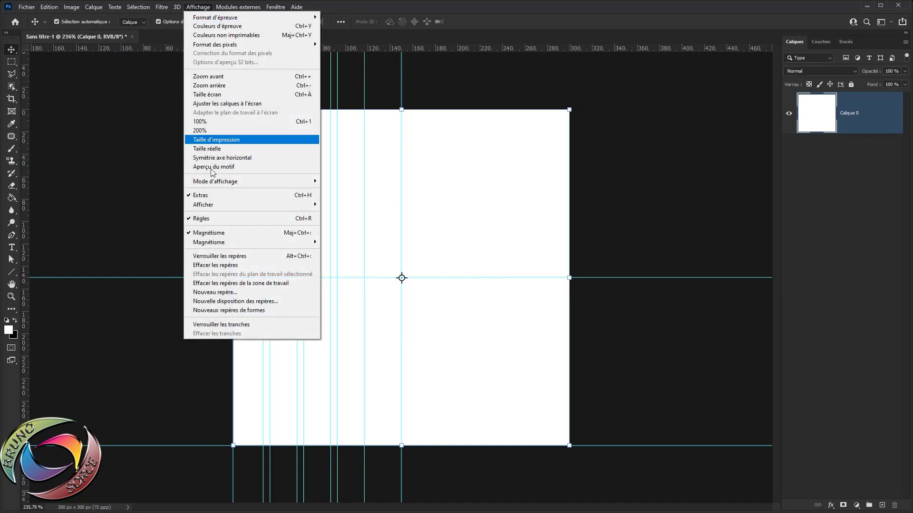
{"action": "left_click", "coordinate": [215, 292]}
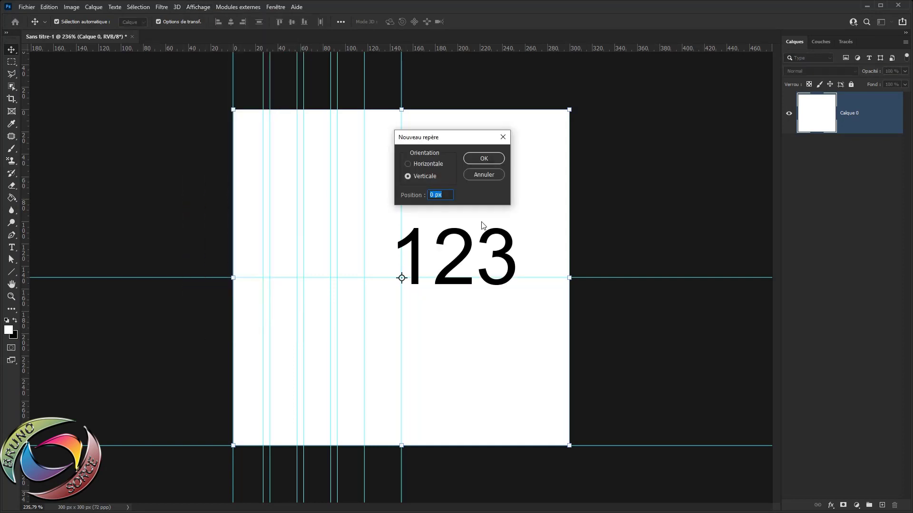
{"action": "type", "text": "123"}
{"action": "left_click", "coordinate": [491, 159]}
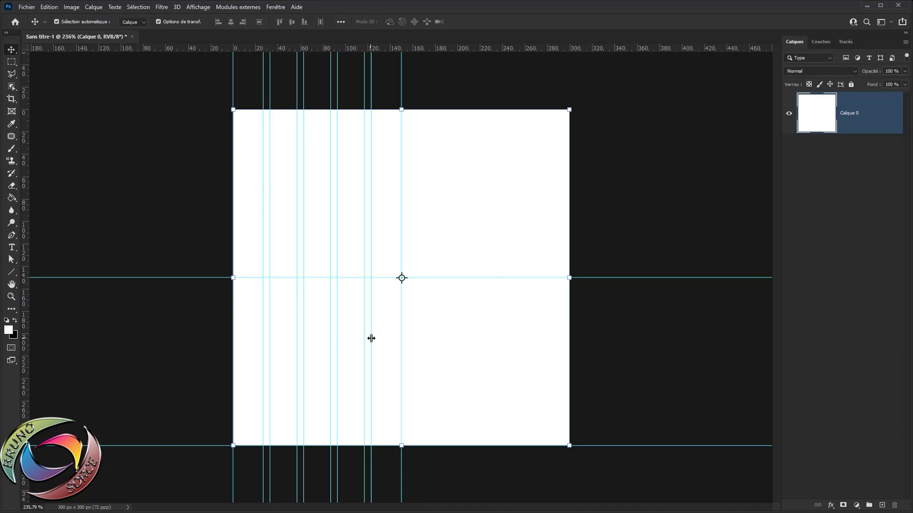
Activate the Line tool in Shape mode and check its fill and stroke colour settings
{"action": "left_click", "coordinate": [11, 272]}
{"action": "right_click", "coordinate": [11, 272]}
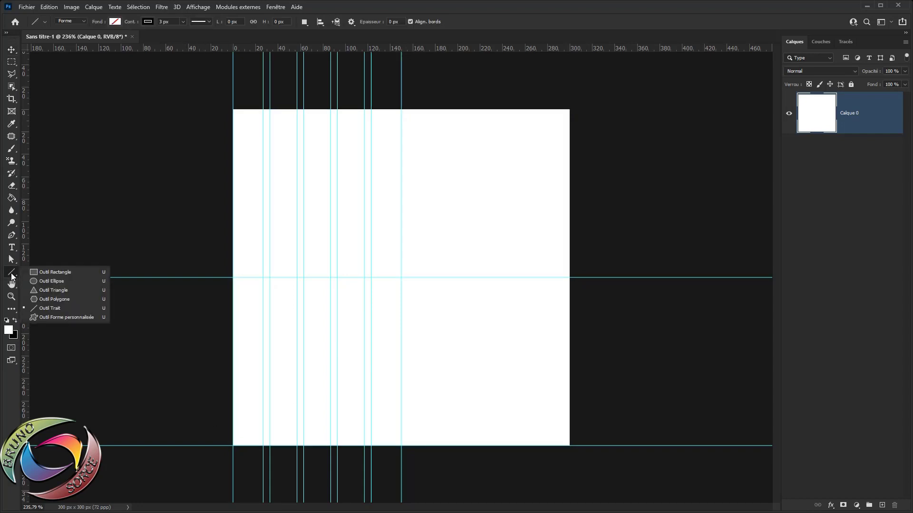
{"action": "left_click", "coordinate": [47, 308]}
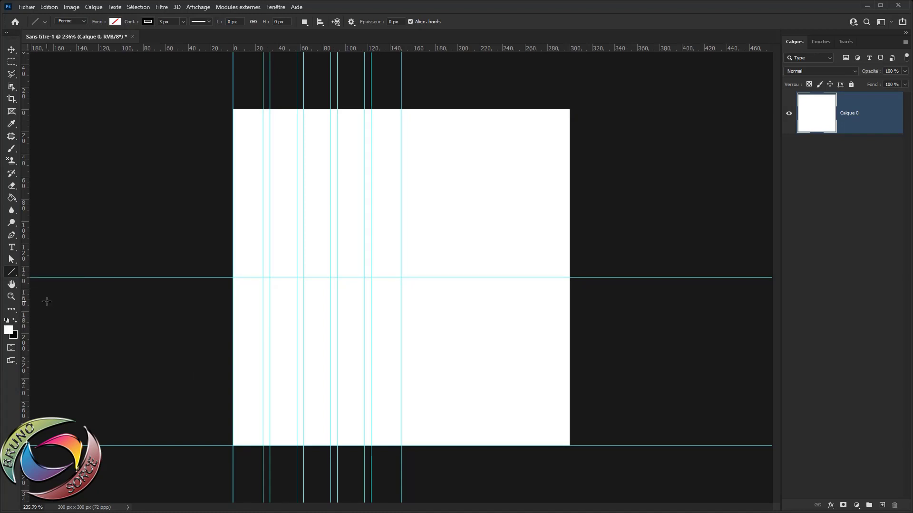
{"action": "left_click", "coordinate": [83, 21]}
{"action": "left_click", "coordinate": [116, 22]}
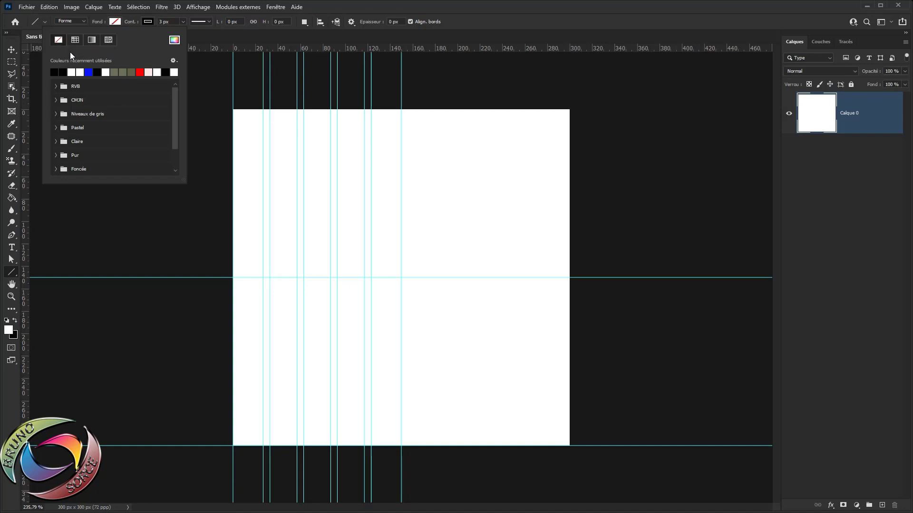
{"action": "left_click", "coordinate": [148, 22]}
{"action": "left_click", "coordinate": [148, 22]}
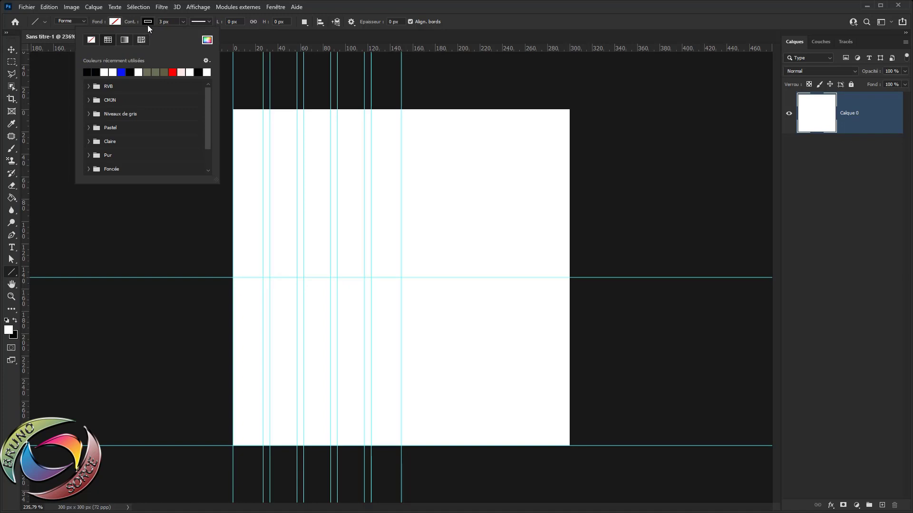
{"action": "left_click", "coordinate": [148, 22]}
{"action": "left_click", "coordinate": [148, 22]}
Set the Line tool's stroke width to 3 px
{"action": "left_click", "coordinate": [171, 22]}
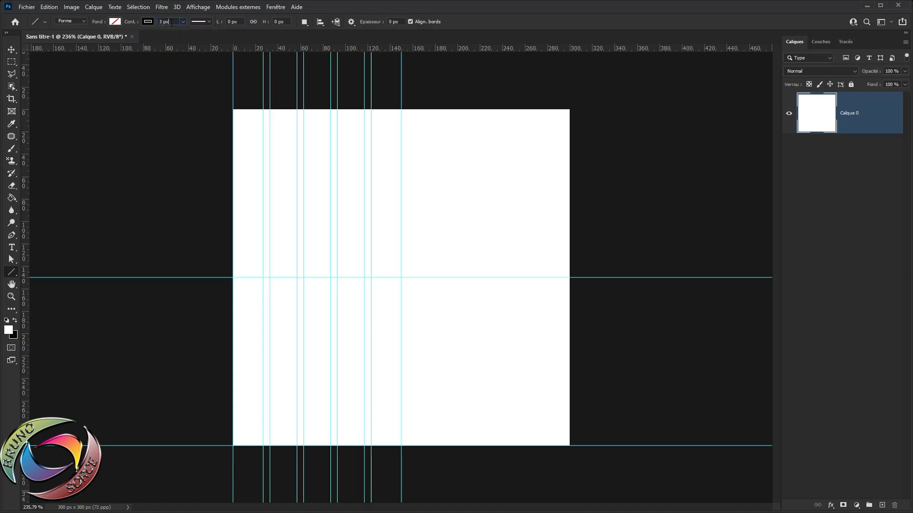
{"action": "left_click_drag", "start_coordinate": [170, 22], "coordinate": [160, 23]}
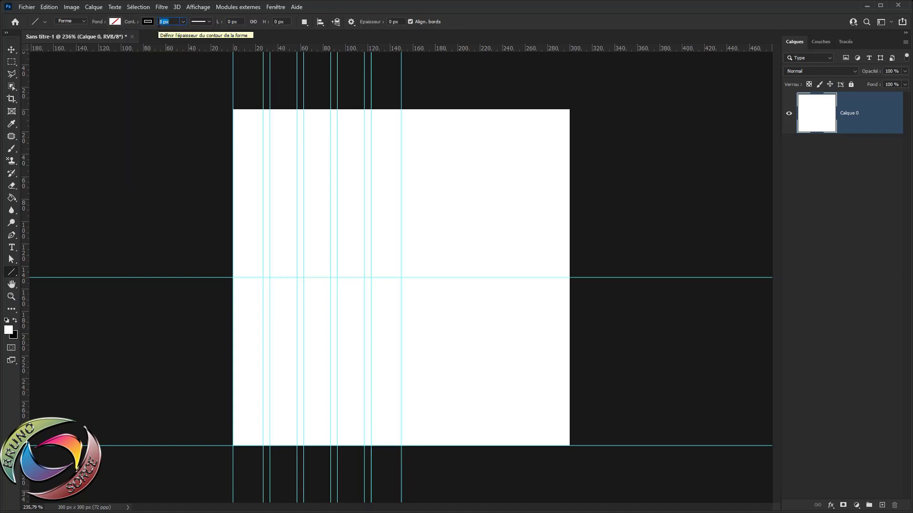
{"action": "type", "text": "3"}
{"action": "key", "text": "Return"}
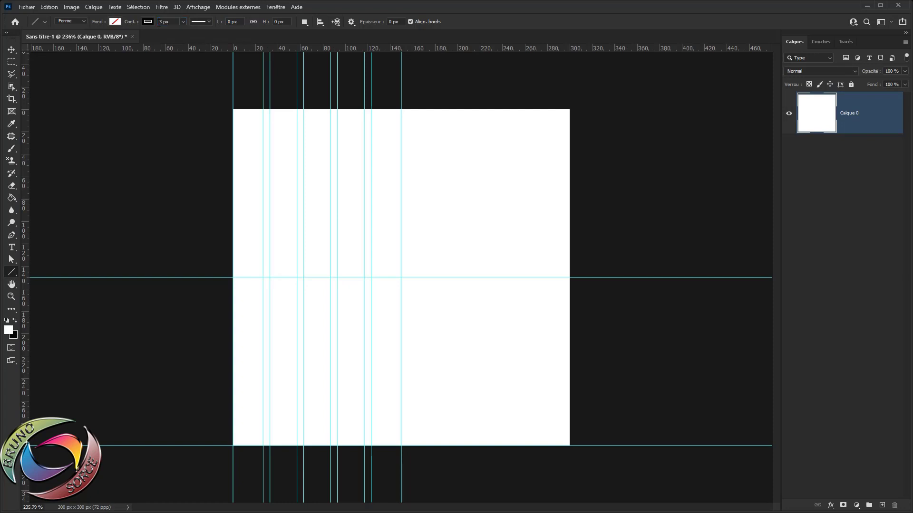
Switch the Line tool's stroke style to dotted and back to a solid line
{"action": "left_click", "coordinate": [209, 21]}
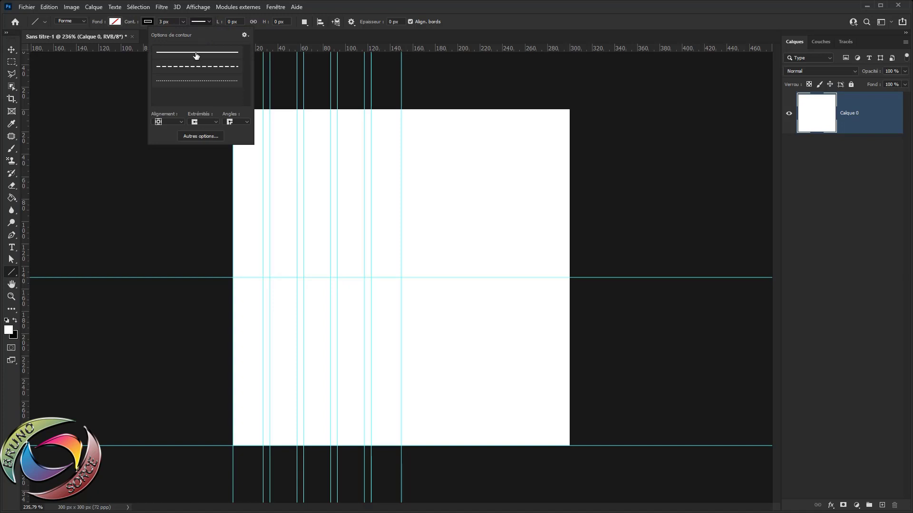
{"action": "left_click", "coordinate": [208, 21]}
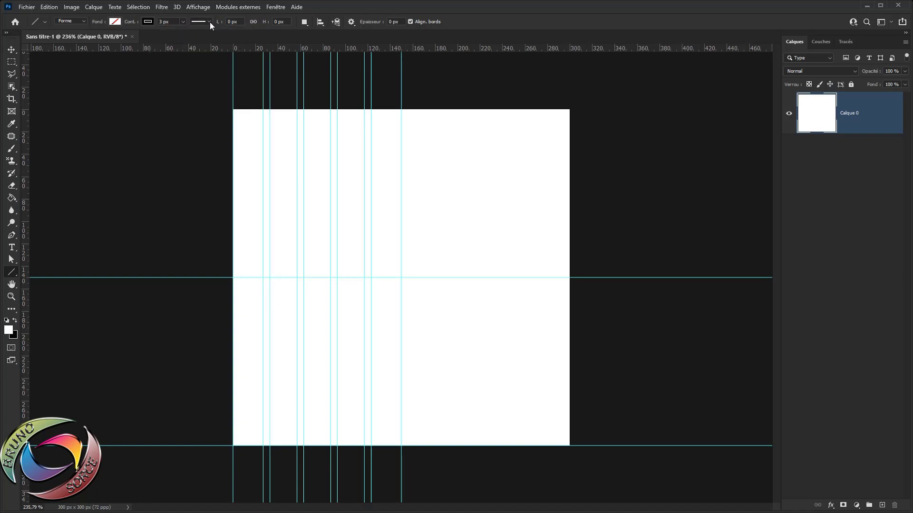
{"action": "left_click", "coordinate": [209, 22]}
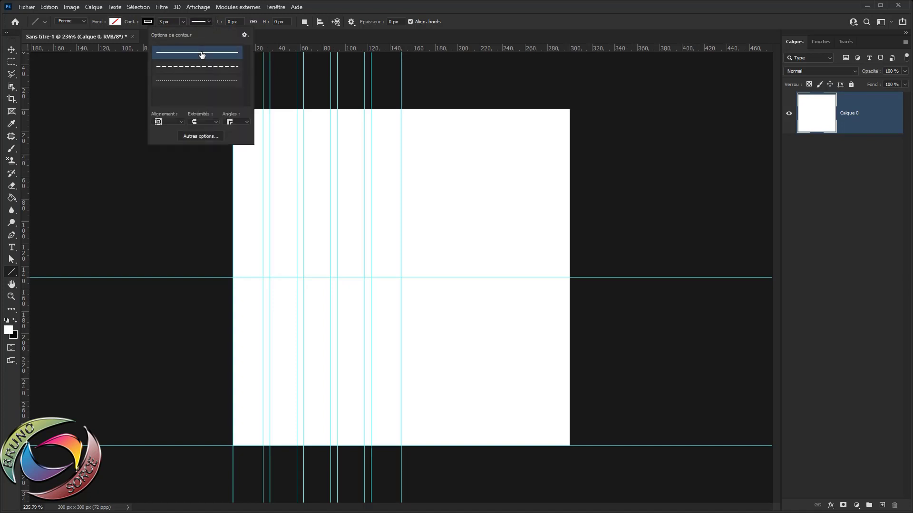
{"action": "left_click", "coordinate": [200, 80]}
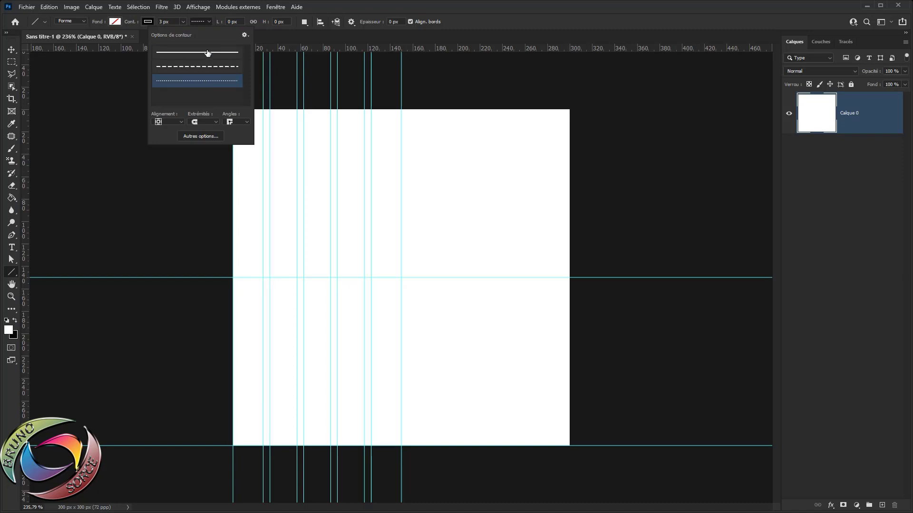
{"action": "left_click", "coordinate": [207, 53]}
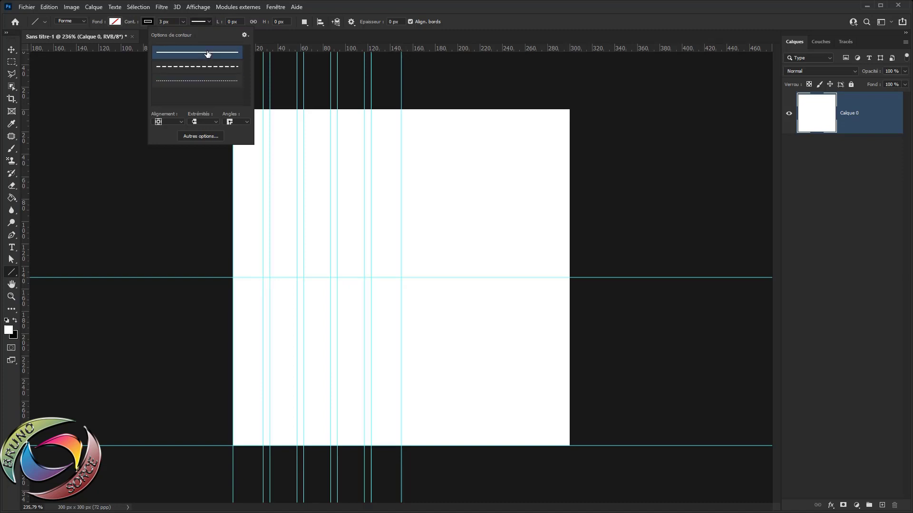
{"action": "left_click", "coordinate": [413, 63]}
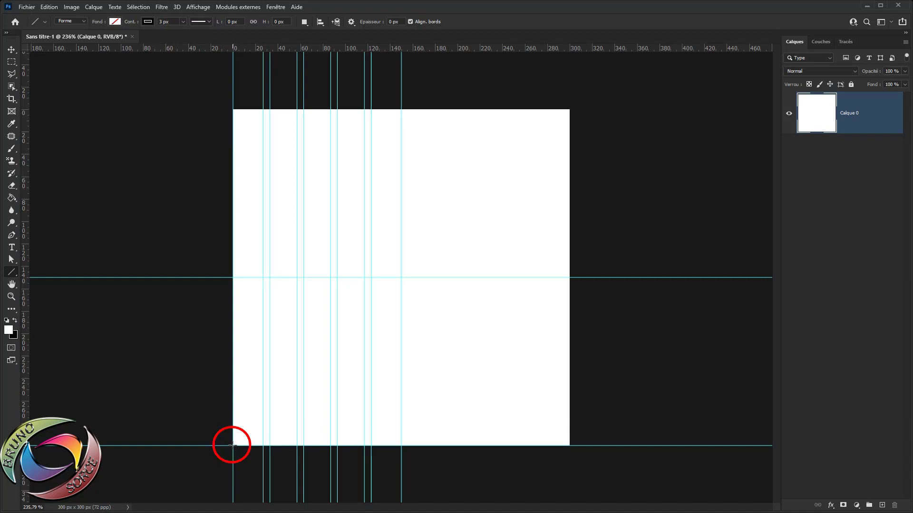
Draw a diagonal line from the canvas's lower-left corner to the centre guide intersection, and rasterize its layer
{"action": "left_click_drag", "start_coordinate": [233, 445], "coordinate": [402, 280]}
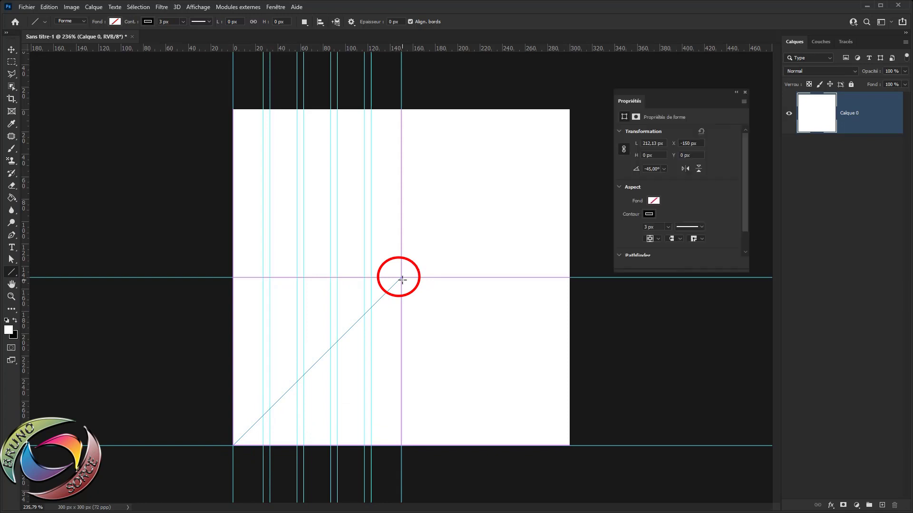
{"action": "left_click", "coordinate": [745, 93]}
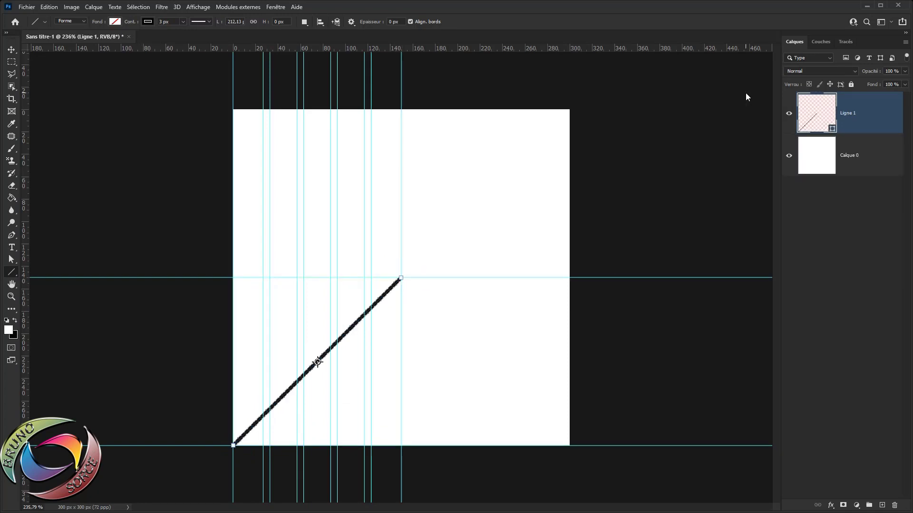
{"action": "right_click", "coordinate": [865, 120]}
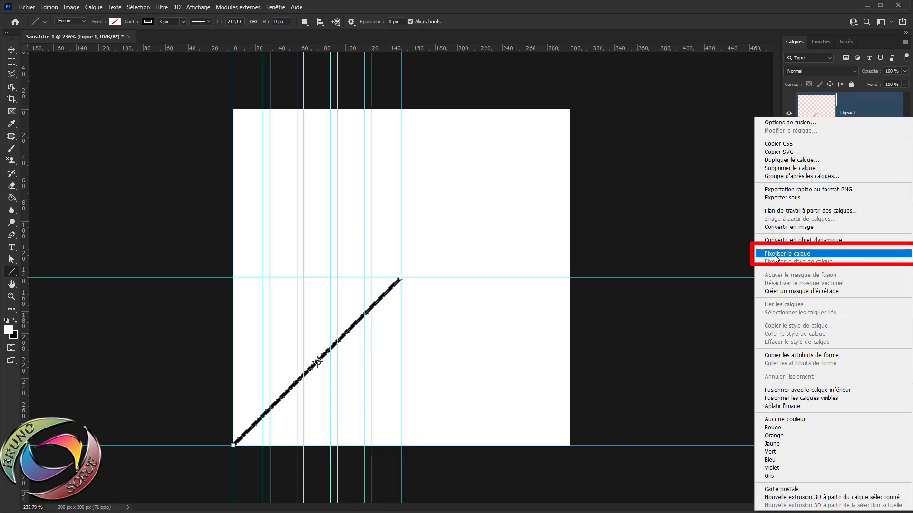
{"action": "left_click", "coordinate": [774, 255]}
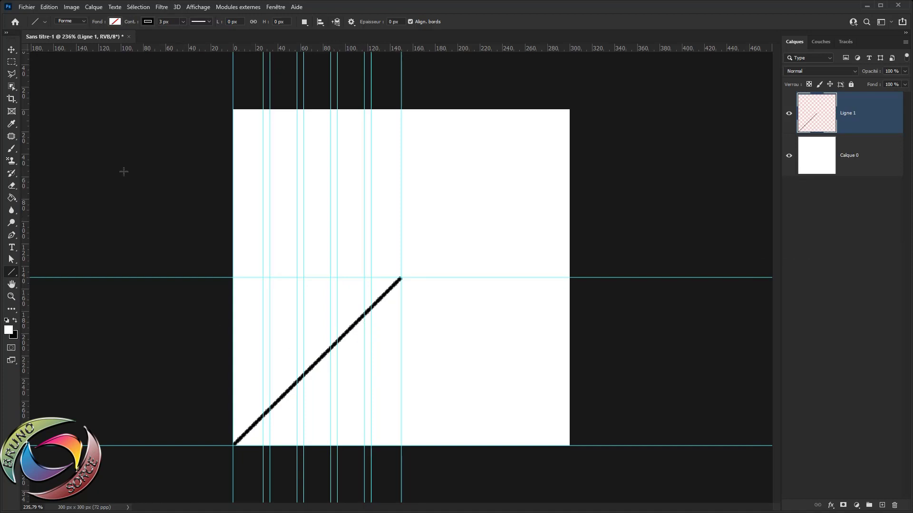
Activate the Rectangular Marquee tool
{"action": "left_click", "coordinate": [12, 62]}
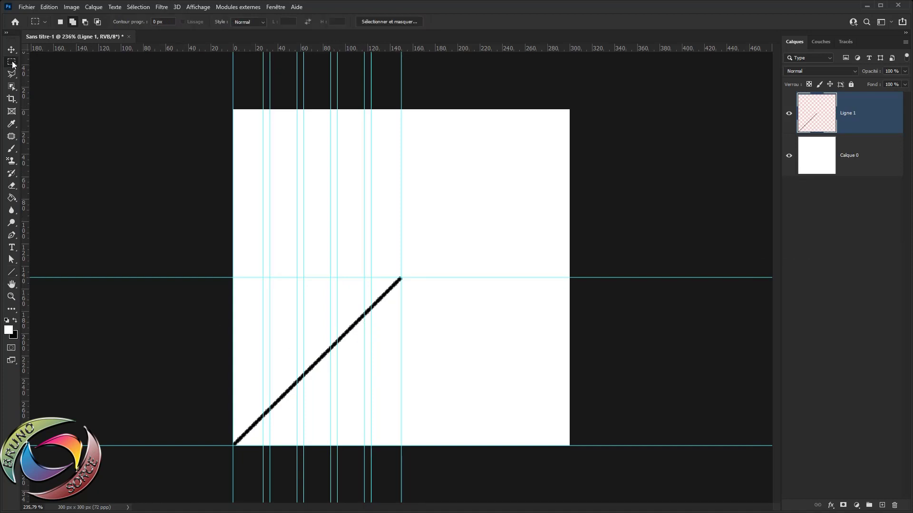
{"action": "right_click", "coordinate": [13, 64]}
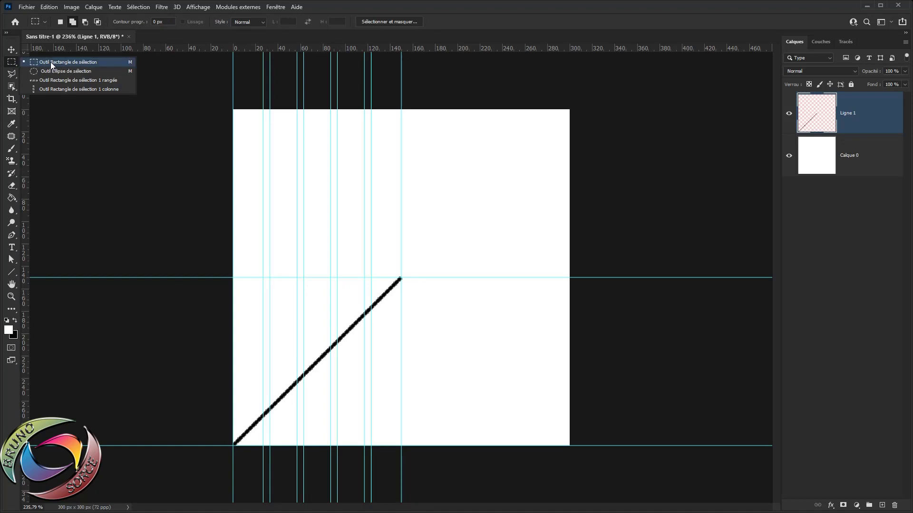
{"action": "left_click", "coordinate": [76, 63]}
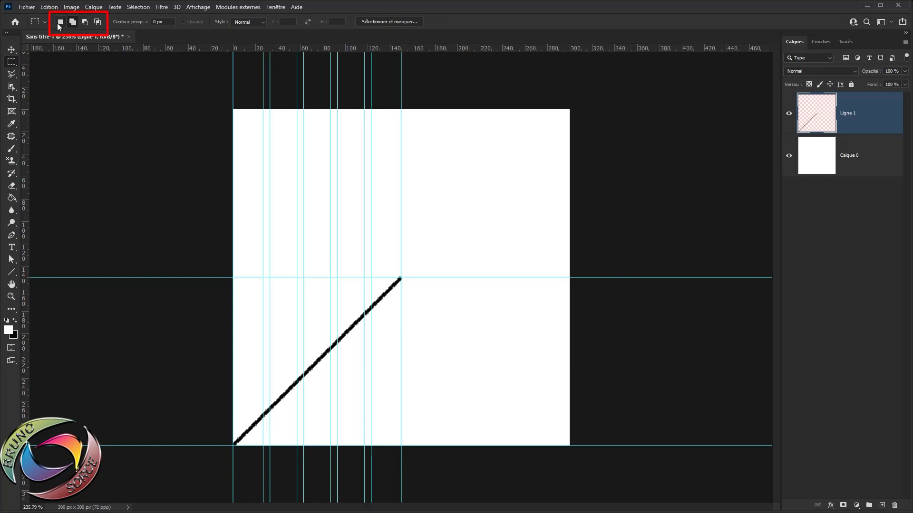
Try trial marquees on the blank area in New Selection and Add to Selection modes, and deselect them
{"action": "left_click_drag", "start_coordinate": [407, 152], "coordinate": [436, 232]}
{"action": "left_click_drag", "start_coordinate": [472, 152], "coordinate": [506, 240]}
{"action": "left_click", "coordinate": [506, 243]}
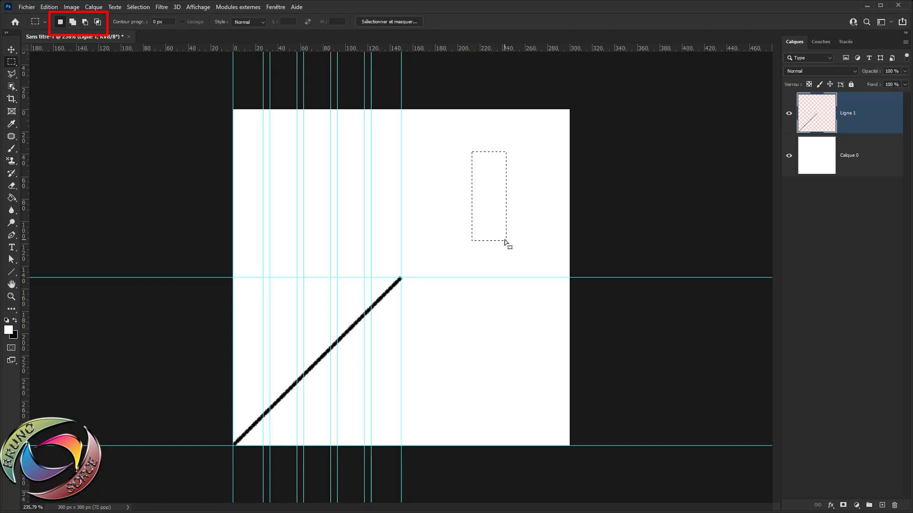
{"action": "left_click", "coordinate": [73, 22]}
{"action": "left_click_drag", "start_coordinate": [407, 146], "coordinate": [433, 193]}
{"action": "left_click_drag", "start_coordinate": [454, 225], "coordinate": [481, 258]}
{"action": "left_click_drag", "start_coordinate": [482, 162], "coordinate": [514, 204]}
{"action": "key", "text": "ctrl+d"}
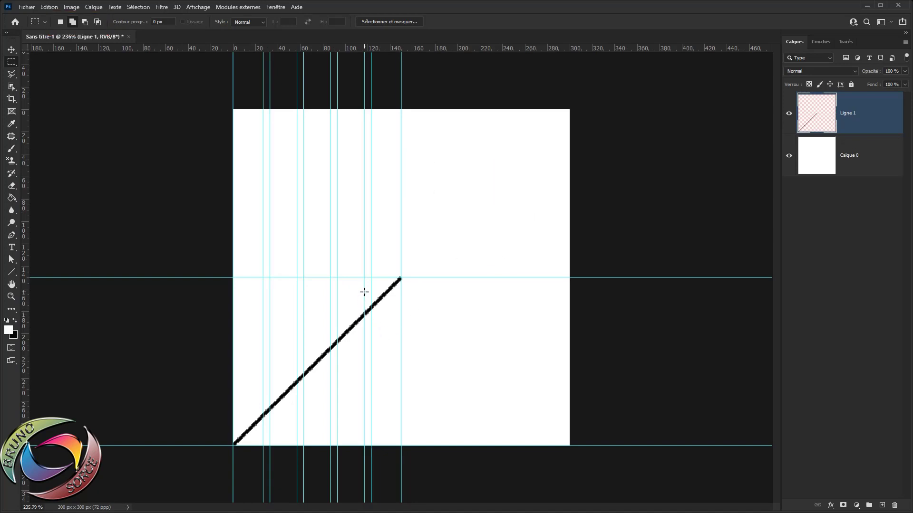
Delete the parts of the diagonal line lying inside the four narrow guide pairs to make it dashed
{"action": "left_click_drag", "start_coordinate": [365, 291], "coordinate": [369, 338]}
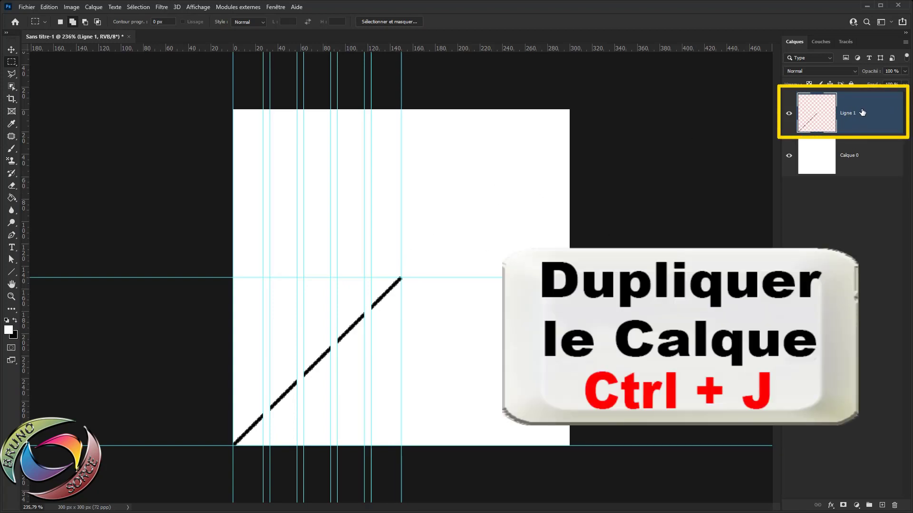
Duplicate the dashed line layer Ligne 1 and flip the copy vertically
{"action": "key", "text": "ctrl+j"}
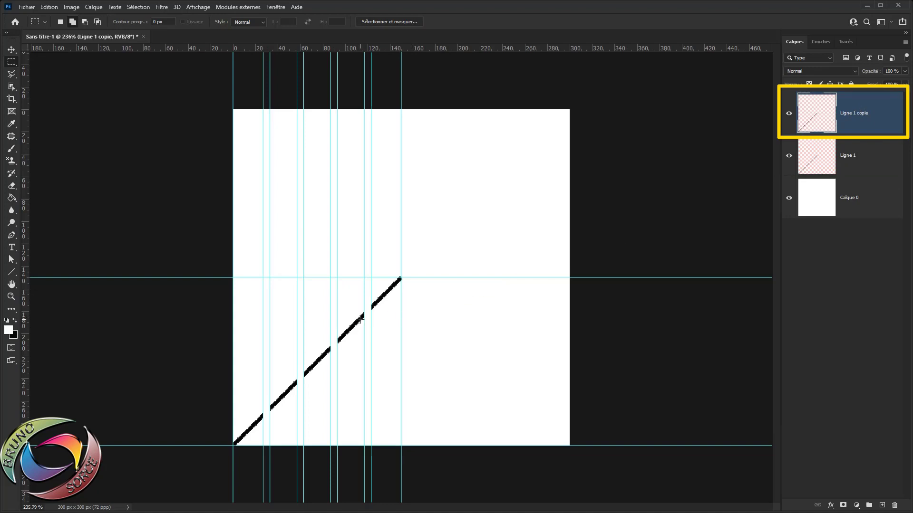
{"action": "left_click", "coordinate": [49, 7]}
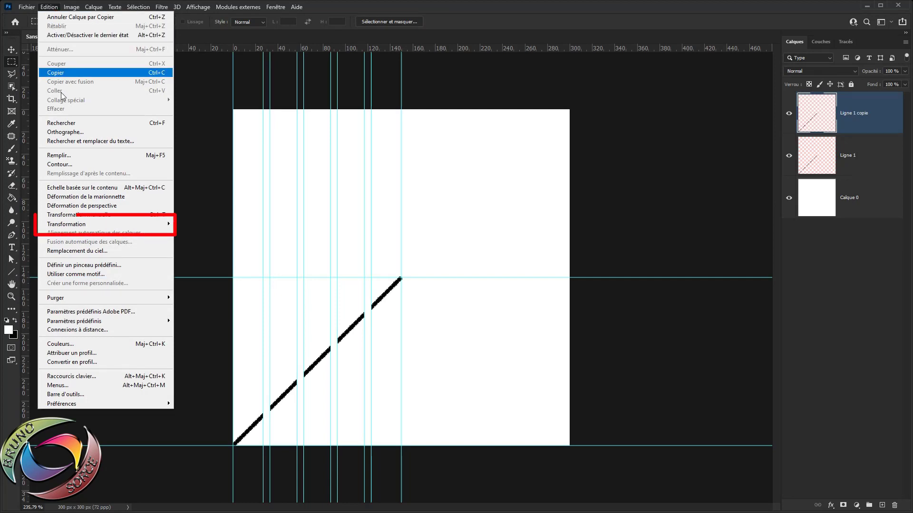
{"action": "mouse_move", "coordinate": [62, 225]}
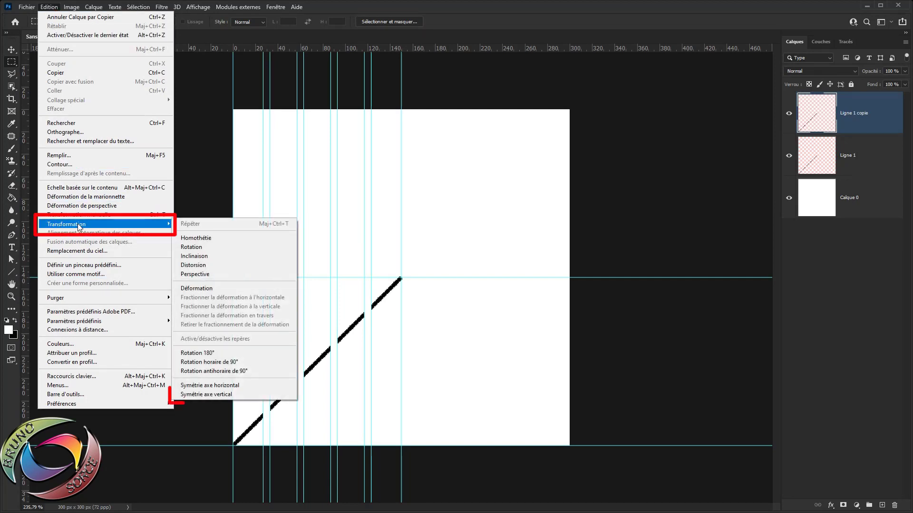
{"action": "left_click", "coordinate": [189, 395]}
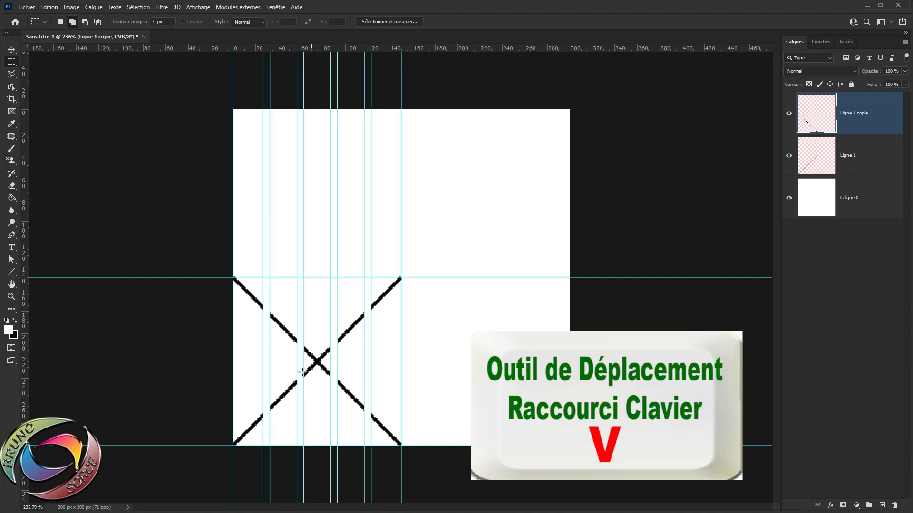
Move the flipped line into the lower-right quarter so it starts at the canvas centre, and merge it with layer Ligne 1
{"action": "key", "text": "v"}
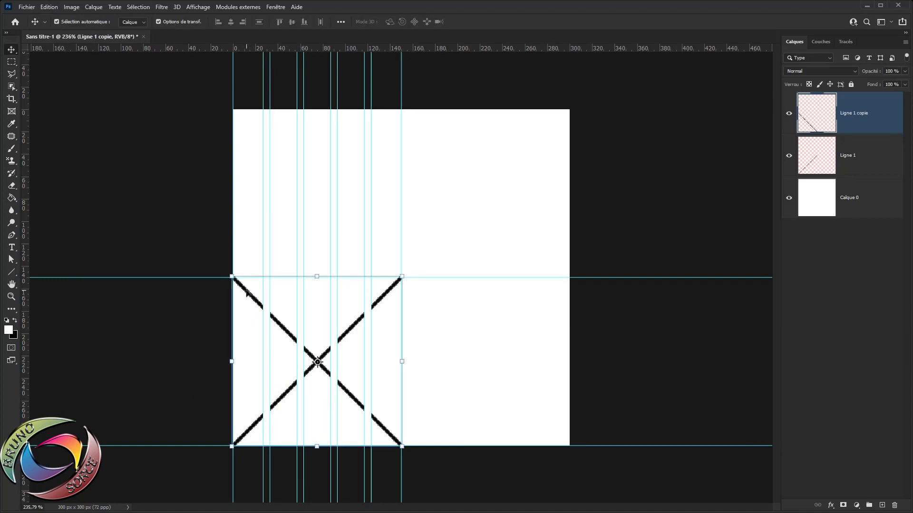
{"action": "left_click_drag", "start_coordinate": [247, 293], "coordinate": [418, 296]}
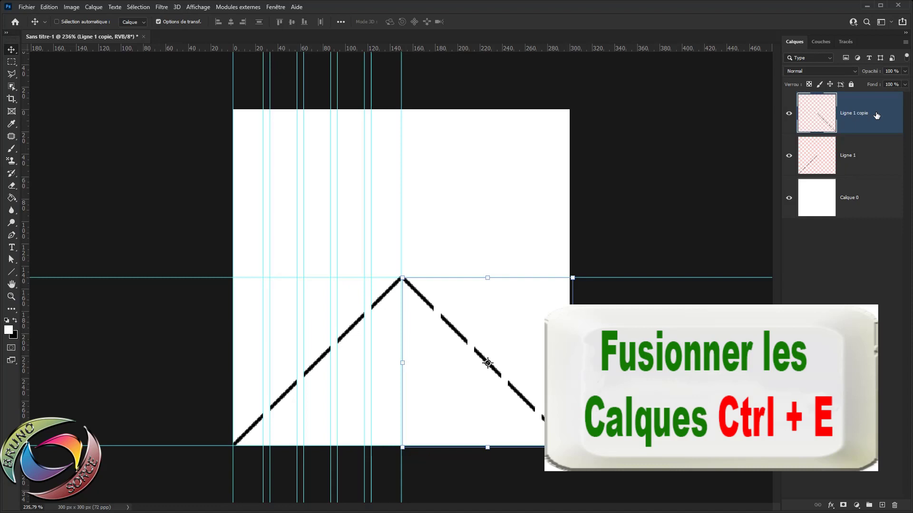
{"action": "key", "text": "ctrl+e"}
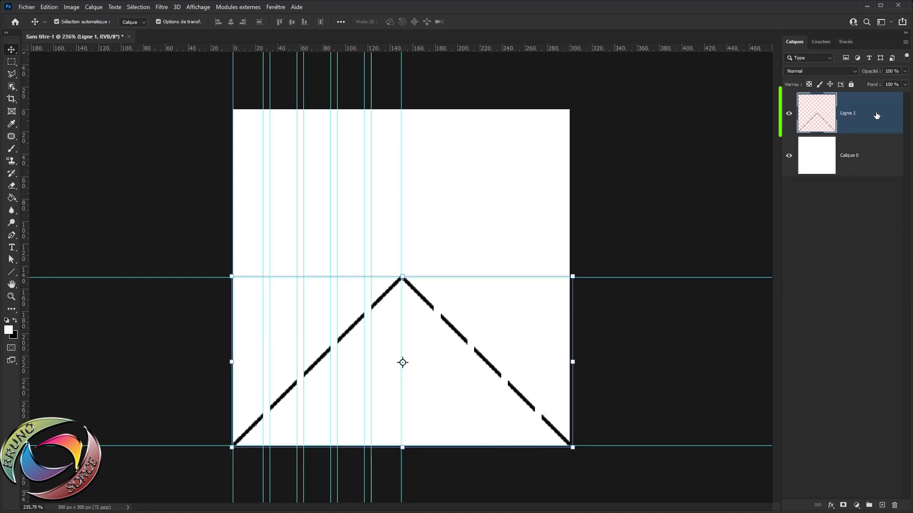
{"action": "left_click", "coordinate": [789, 118]}
{"action": "left_click", "coordinate": [789, 118]}
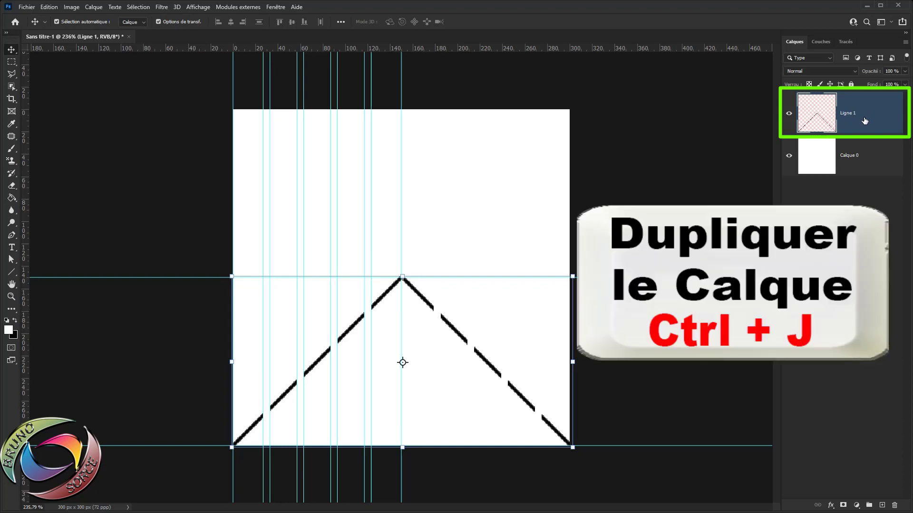
Duplicate the merged inverted-V layer and flip the copy vertically
{"action": "key", "text": "ctrl+j"}
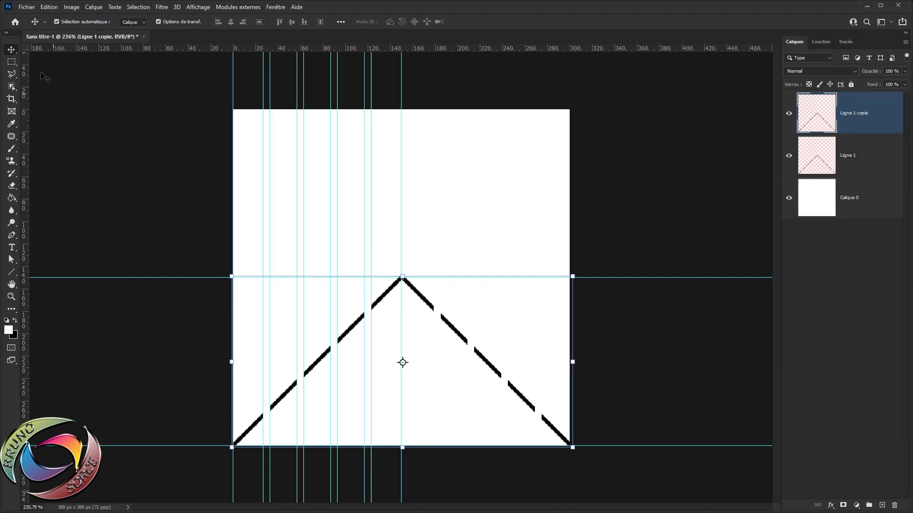
{"action": "left_click", "coordinate": [49, 6]}
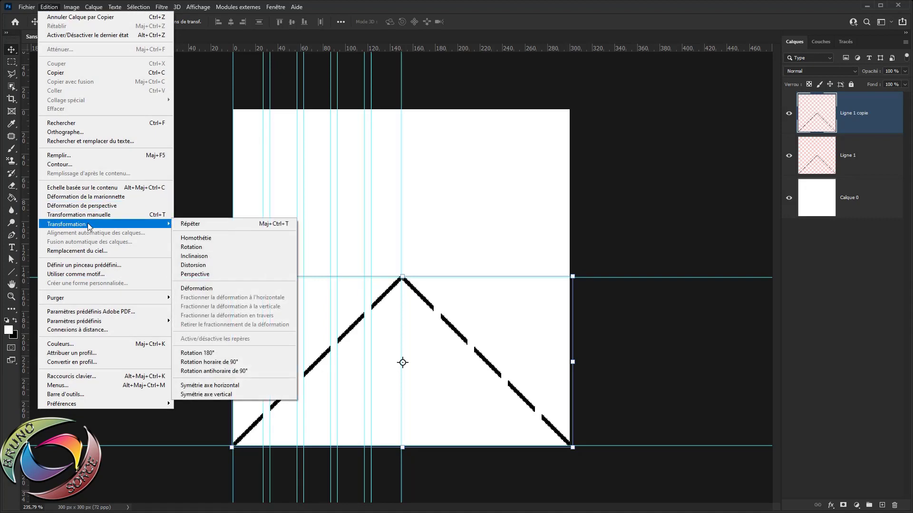
{"action": "left_click", "coordinate": [192, 395]}
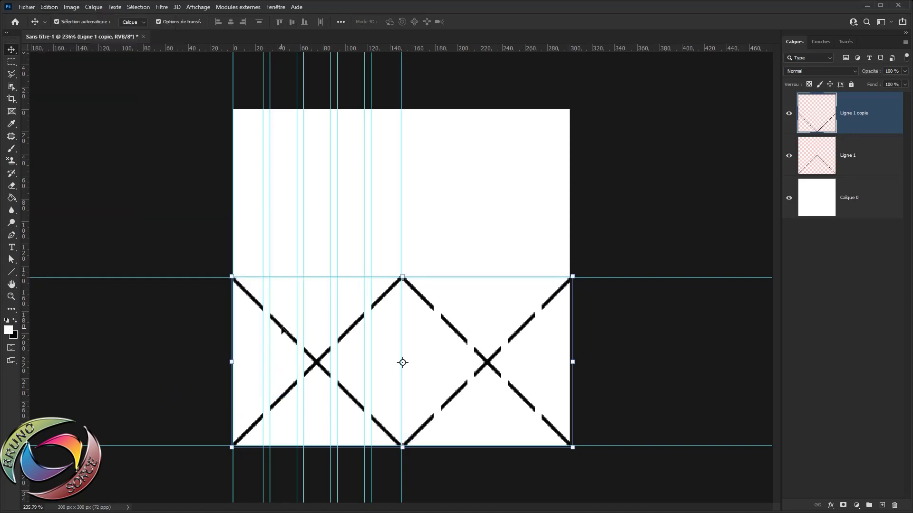
Move the flipped V into the upper half of the canvas to complete the X, and merge it with layer Ligne 1
{"action": "left_click_drag", "start_coordinate": [282, 330], "coordinate": [284, 163]}
{"action": "key", "text": "ctrl+t"}
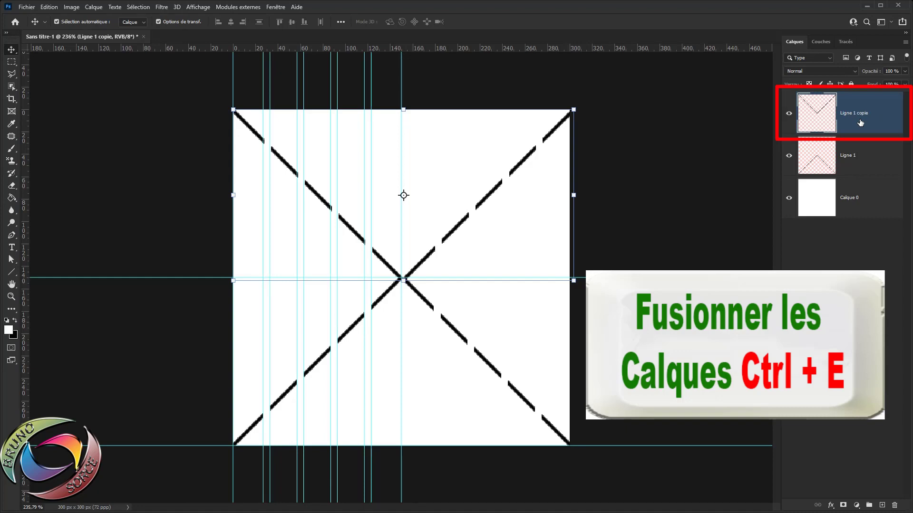
{"action": "key", "text": "ctrl+e"}
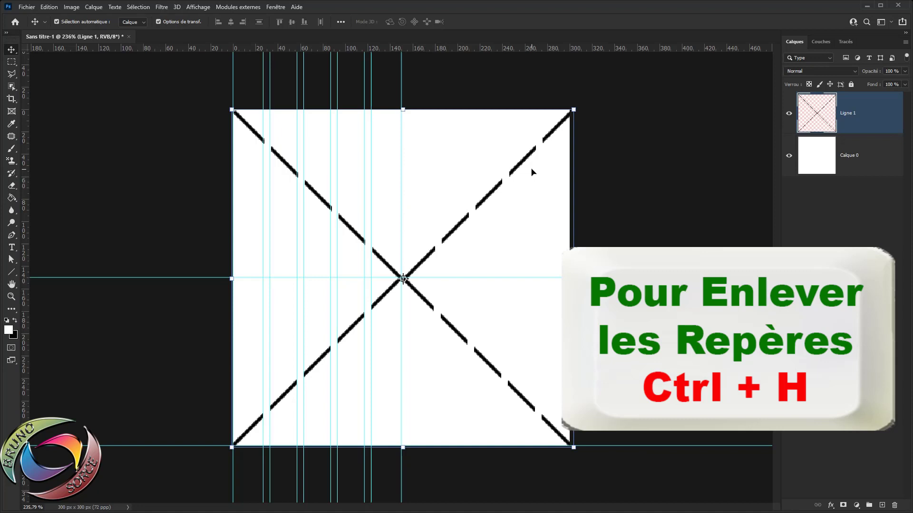
Hide the guides on the canvas
{"action": "key", "text": "ctrl+h"}
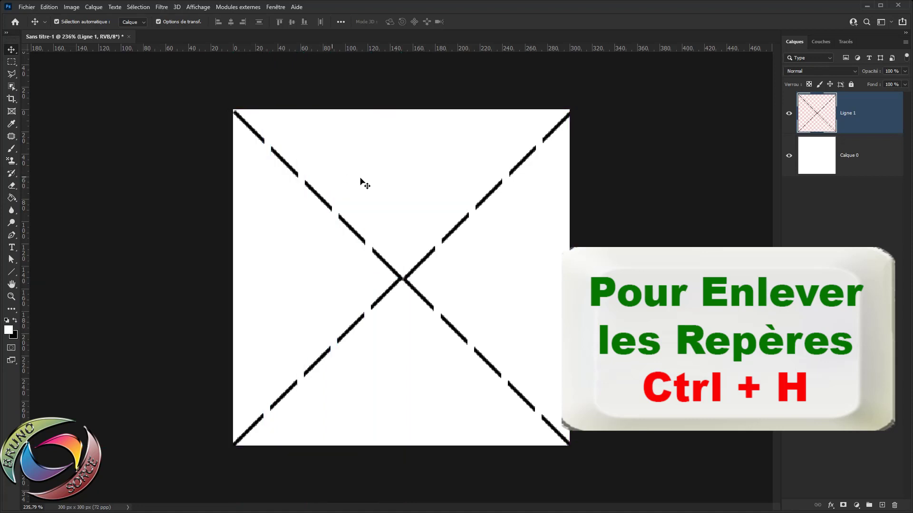
{"action": "key", "text": "ctrl"}
{"action": "key", "text": "ctrl+h"}
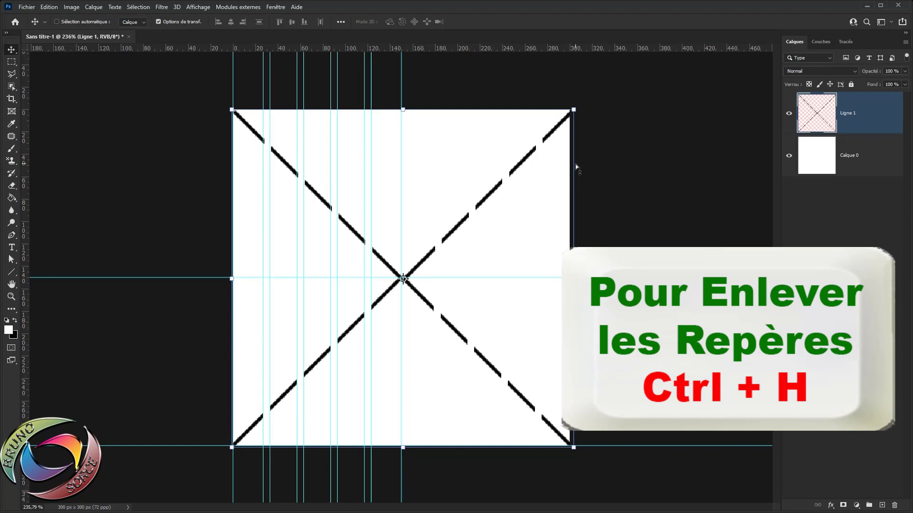
{"action": "key", "text": "ctrl+h"}
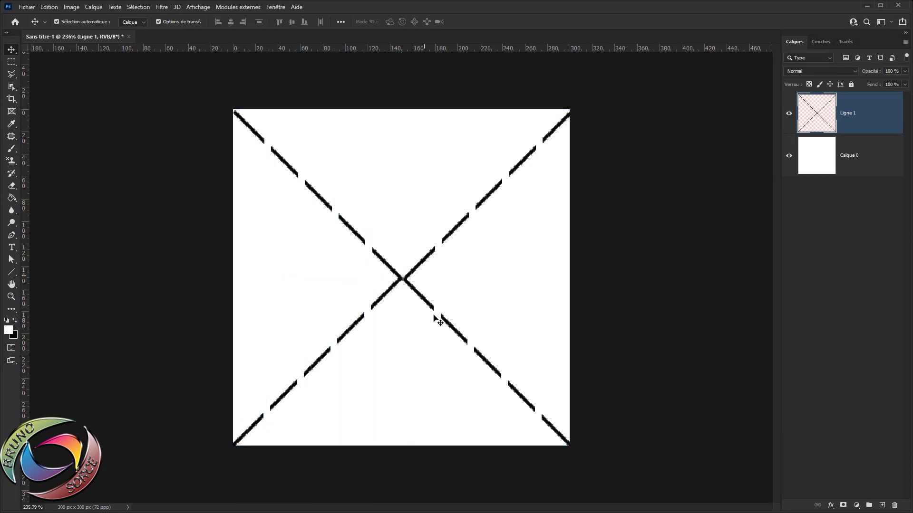
Delete the central crossing of the dashed X with a rectangular marquee around its innermost dashes, and deselect
{"action": "left_click", "coordinate": [12, 65]}
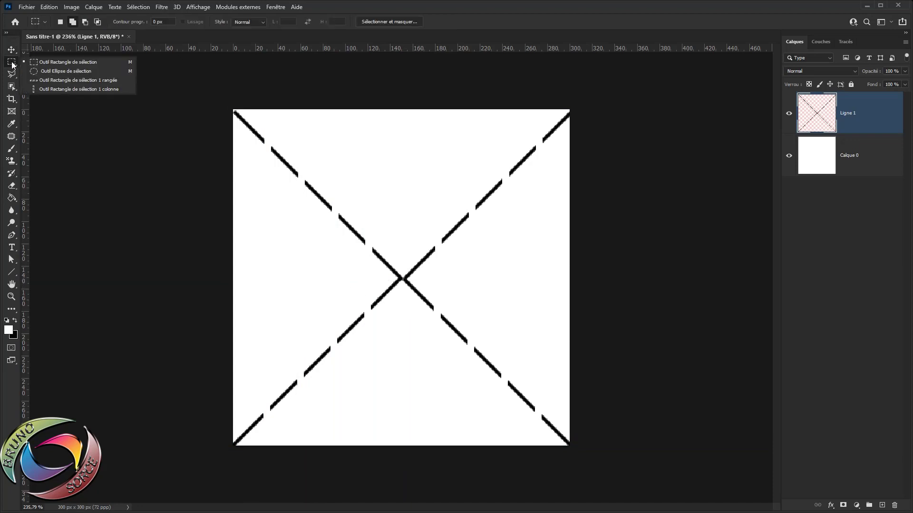
{"action": "left_click", "coordinate": [71, 66]}
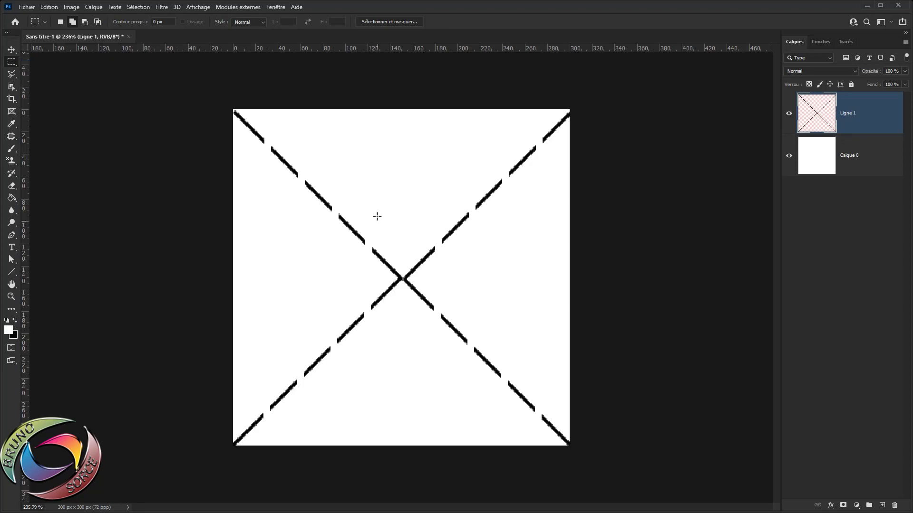
{"action": "left_click_drag", "start_coordinate": [376, 253], "coordinate": [438, 354]}
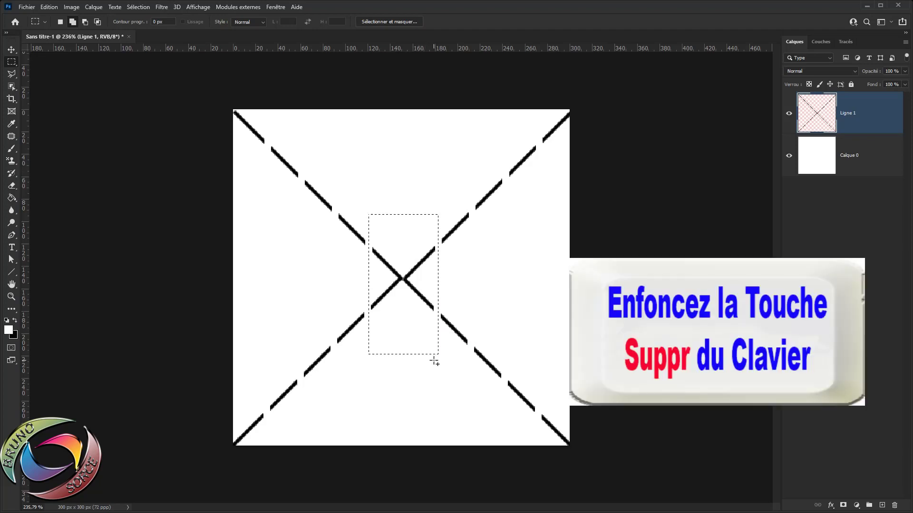
{"action": "key", "text": "Delete"}
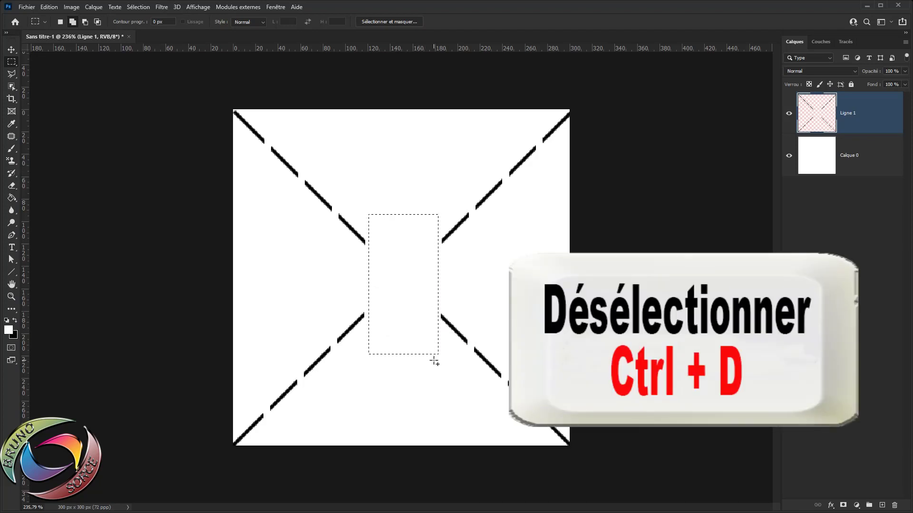
{"action": "key", "text": "ctrl+d"}
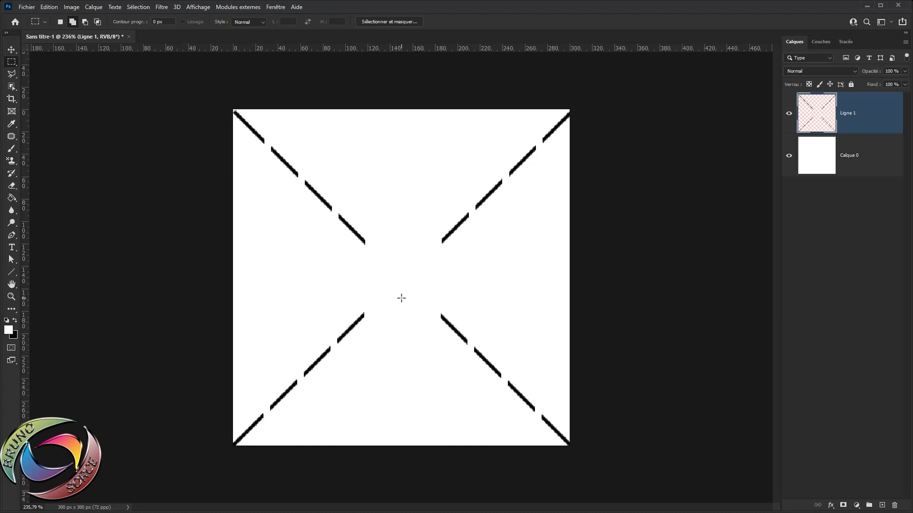
Show the guides again and activate the Move tool
{"action": "key", "text": "ctrl+semicolon"}
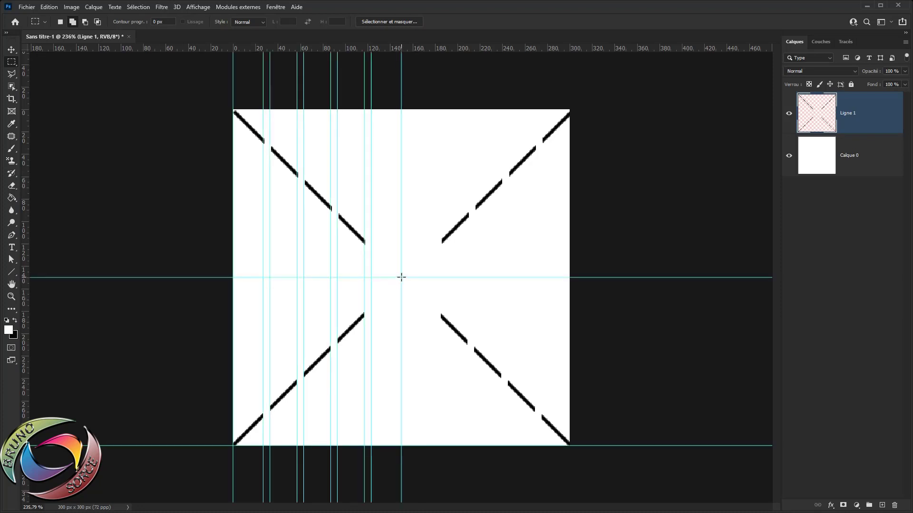
{"action": "key", "text": "v"}
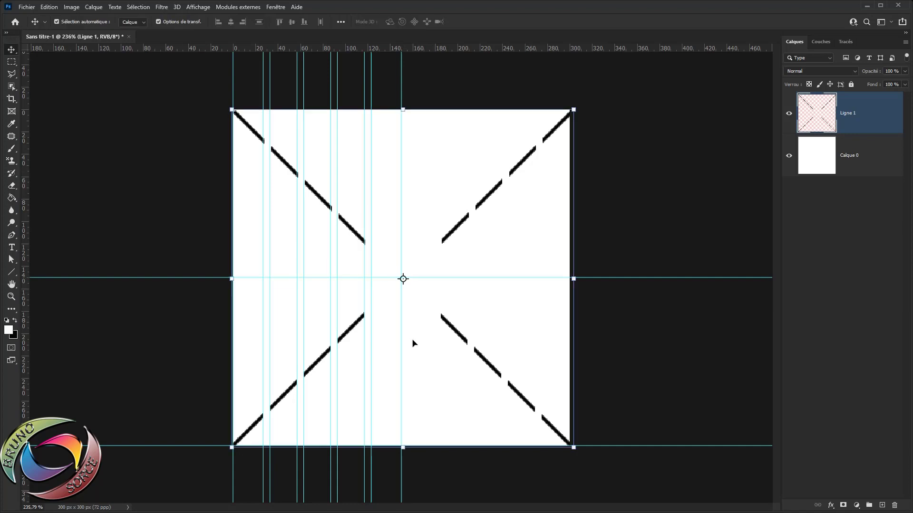
Set up the horizontal Type tool with Arial Regular at 36 pt
{"action": "left_click", "coordinate": [10, 249]}
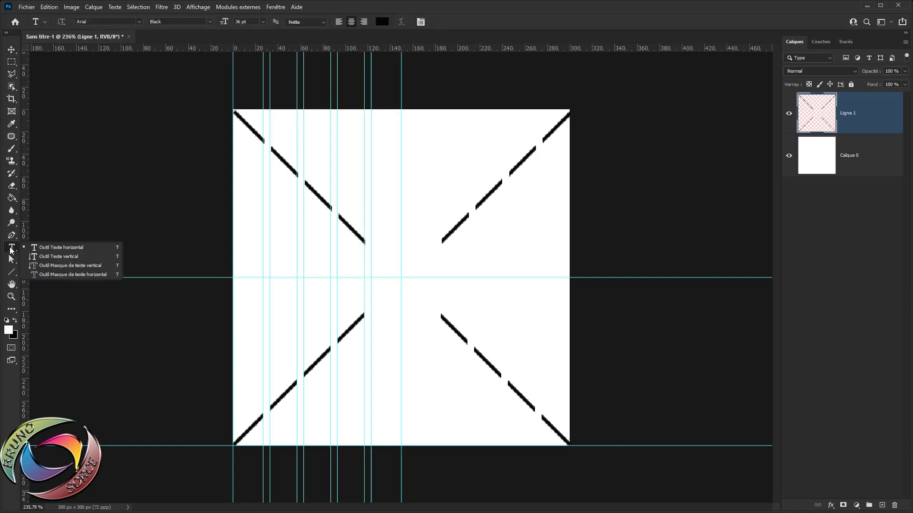
{"action": "left_click", "coordinate": [53, 247]}
{"action": "left_click", "coordinate": [139, 21]}
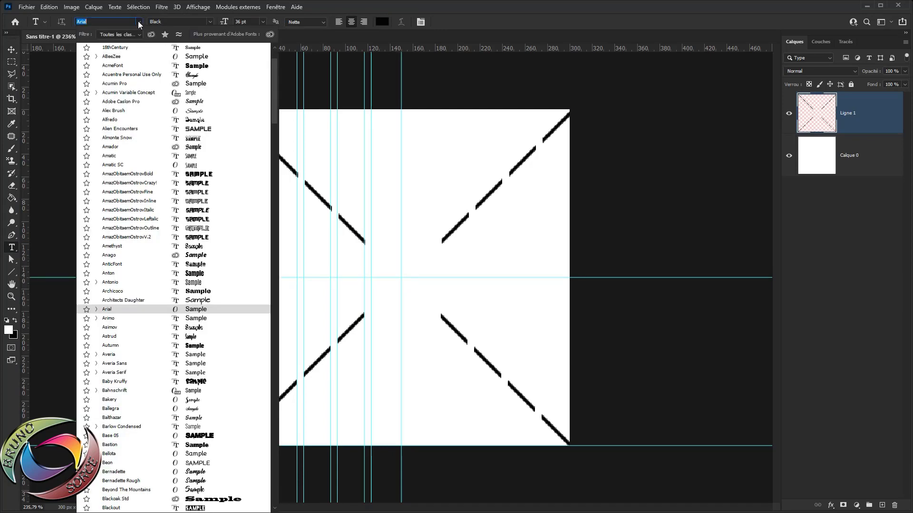
{"action": "left_click", "coordinate": [139, 21]}
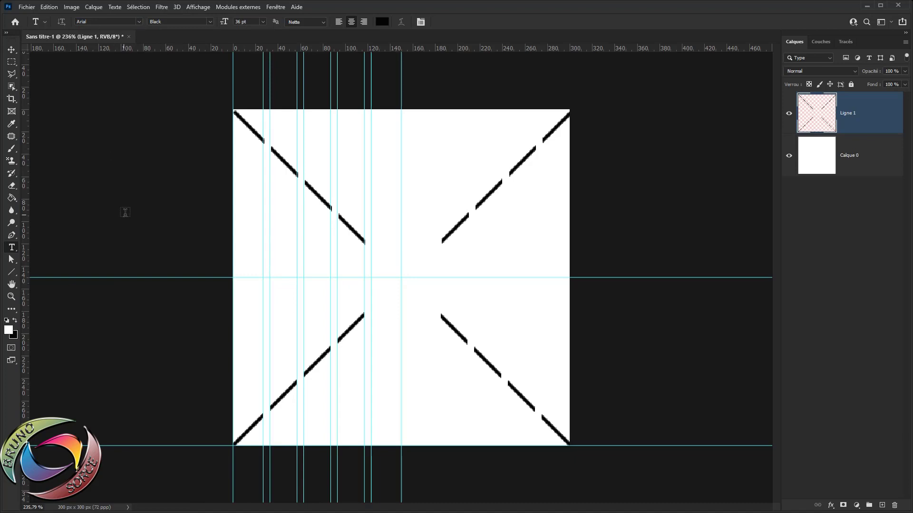
{"action": "left_click", "coordinate": [209, 22]}
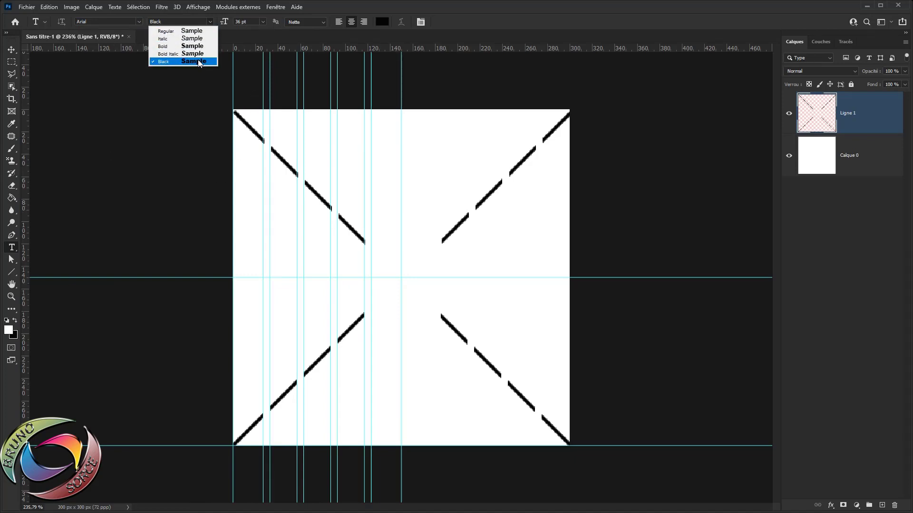
{"action": "left_click", "coordinate": [193, 31]}
{"action": "left_click", "coordinate": [263, 21]}
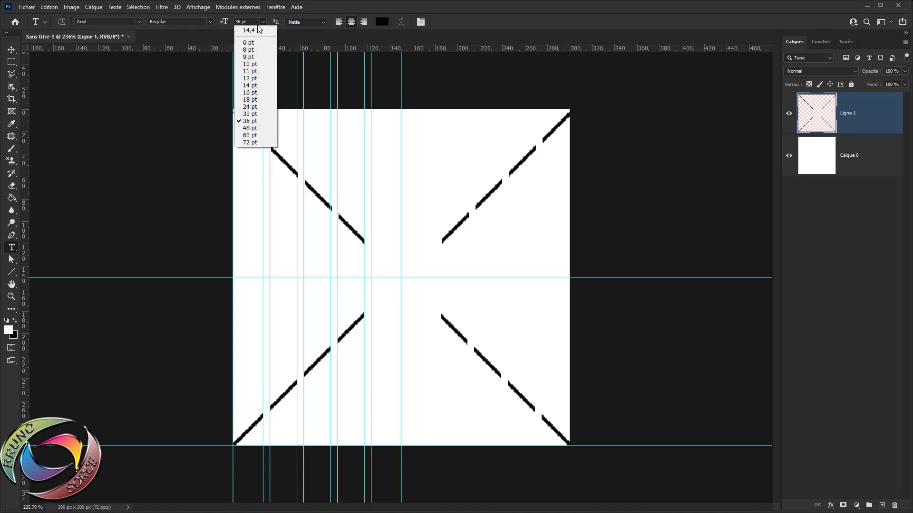
{"action": "left_click", "coordinate": [253, 128]}
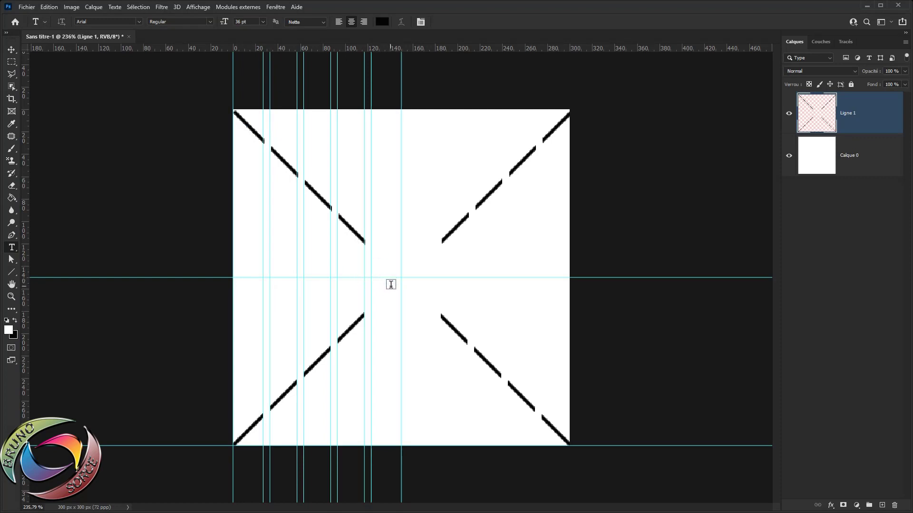
Add the text LOGO in the empty middle of the dashed cross
{"action": "left_click", "coordinate": [391, 286]}
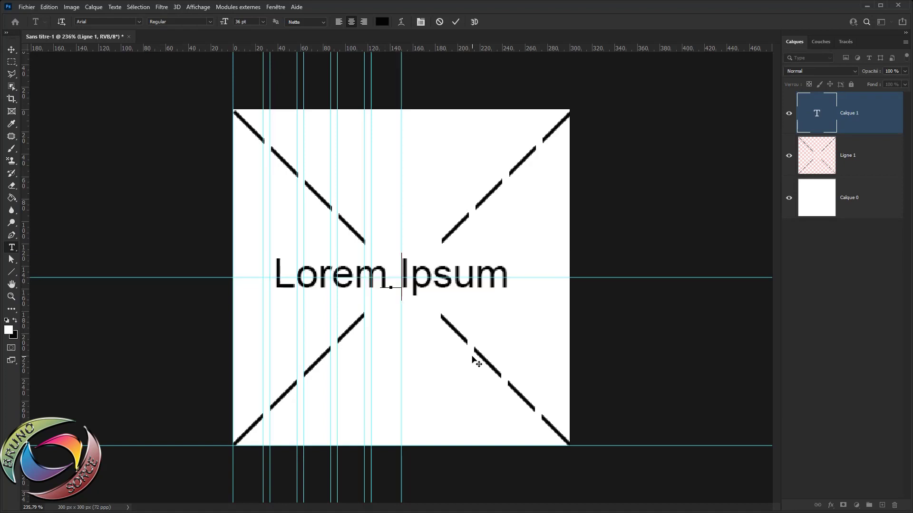
{"action": "type", "text": "LOGO"}
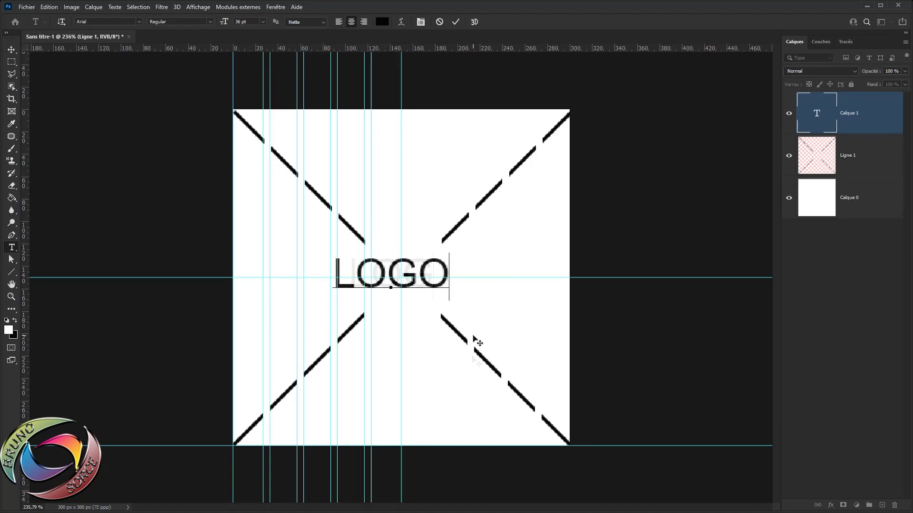
{"action": "left_click", "coordinate": [455, 23]}
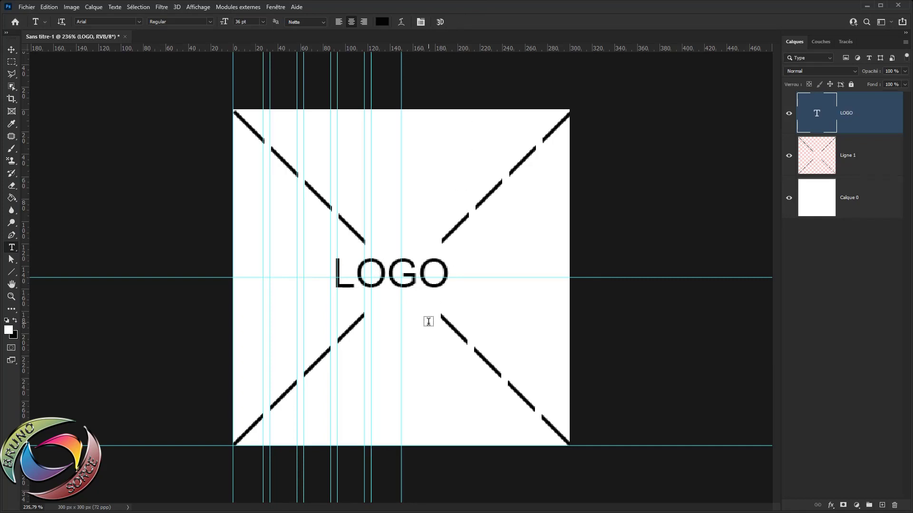
Centre the LOGO text on the crossing of the middle guides, and hide the guides
{"action": "key", "text": "v"}
{"action": "left_click_drag", "start_coordinate": [426, 270], "coordinate": [433, 274]}
{"action": "key", "text": "ctrl"}
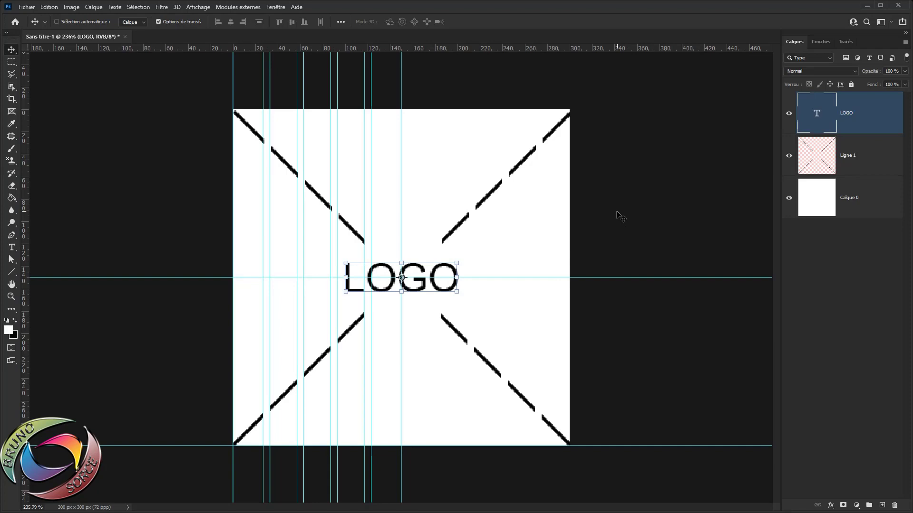
{"action": "key", "text": "ctrl+h"}
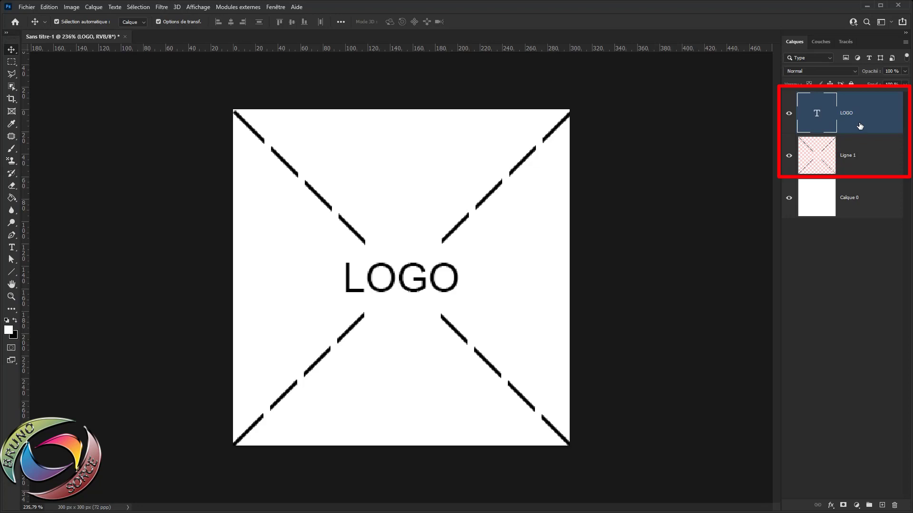
Convert the LOGO text layer and layer Ligne 1 together into one smart object
{"action": "key", "text": "ctrl"}
{"action": "left_click", "coordinate": [864, 160], "text": "ctrl"}
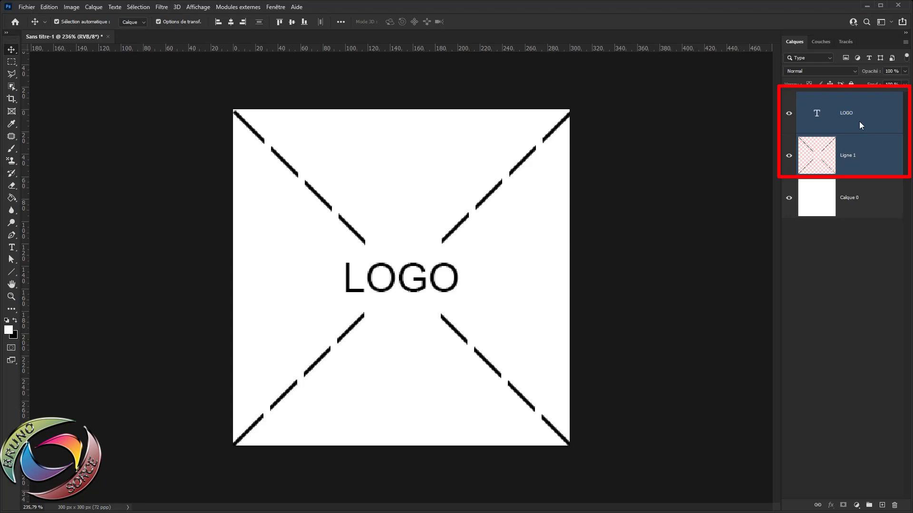
{"action": "right_click", "coordinate": [859, 122]}
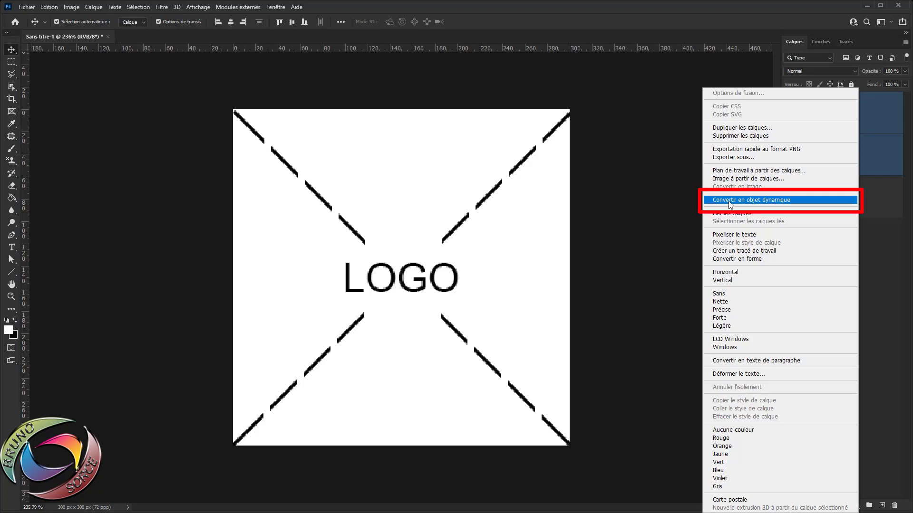
{"action": "left_click", "coordinate": [728, 201]}
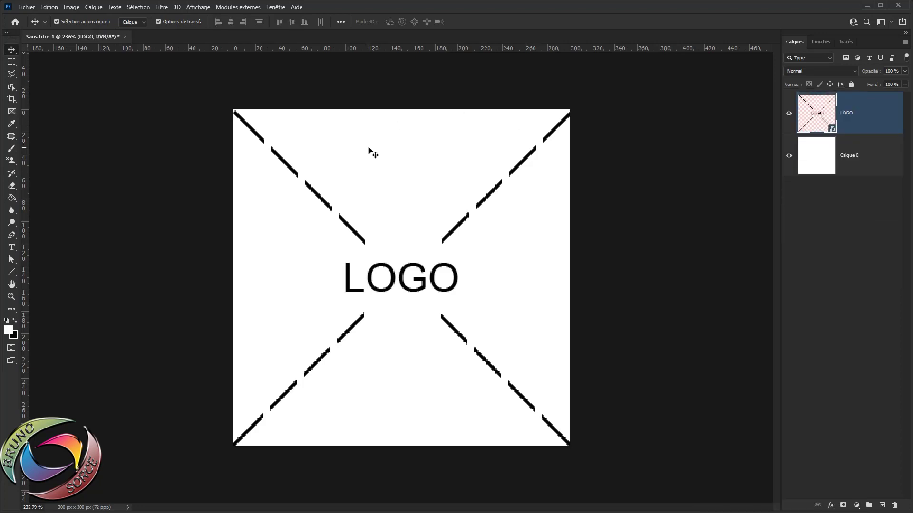
Select the whole canvas and apply the Translation filter to the LOGO smart object with +150 px horizontal, +150 px vertical and Reboucler
{"action": "left_click", "coordinate": [143, 7]}
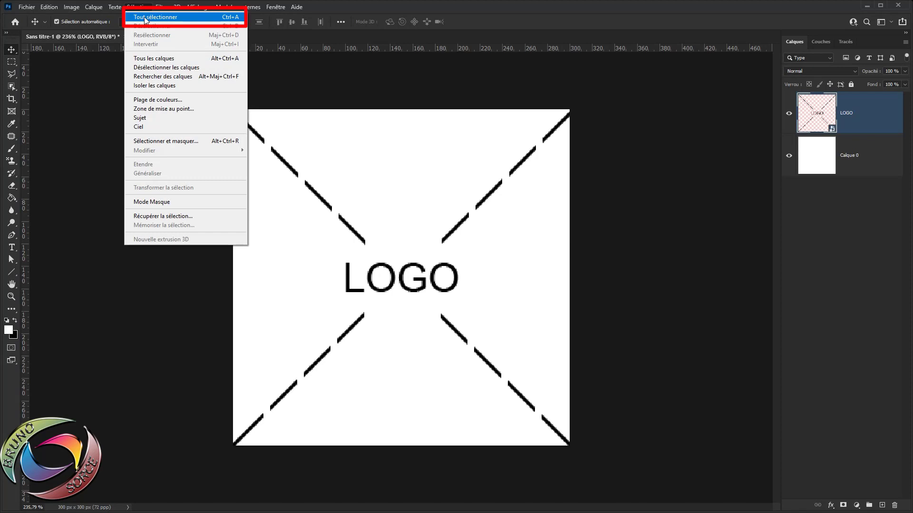
{"action": "left_click", "coordinate": [145, 18]}
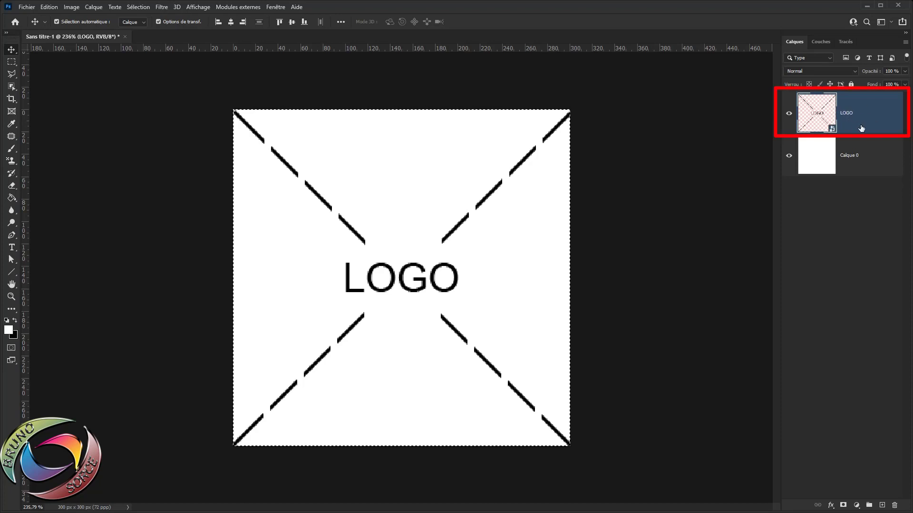
{"action": "left_click", "coordinate": [162, 8]}
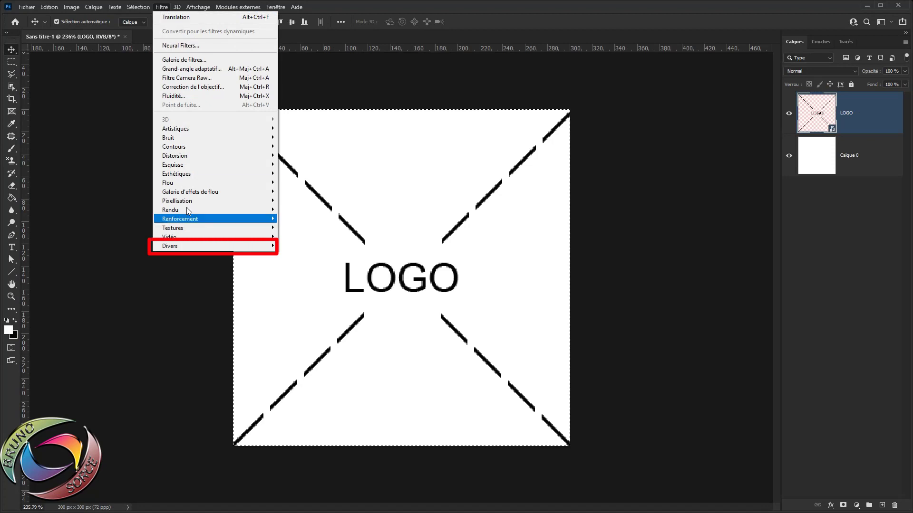
{"action": "mouse_move", "coordinate": [174, 248]}
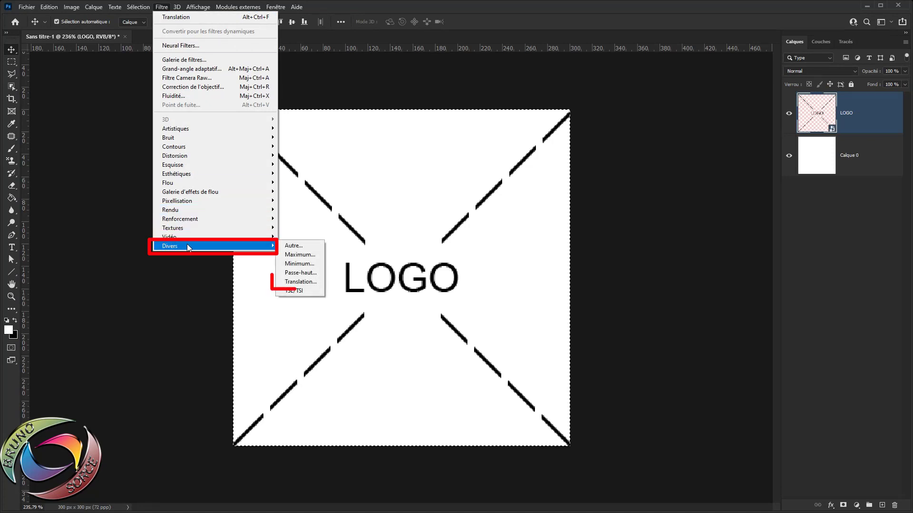
{"action": "left_click", "coordinate": [294, 282]}
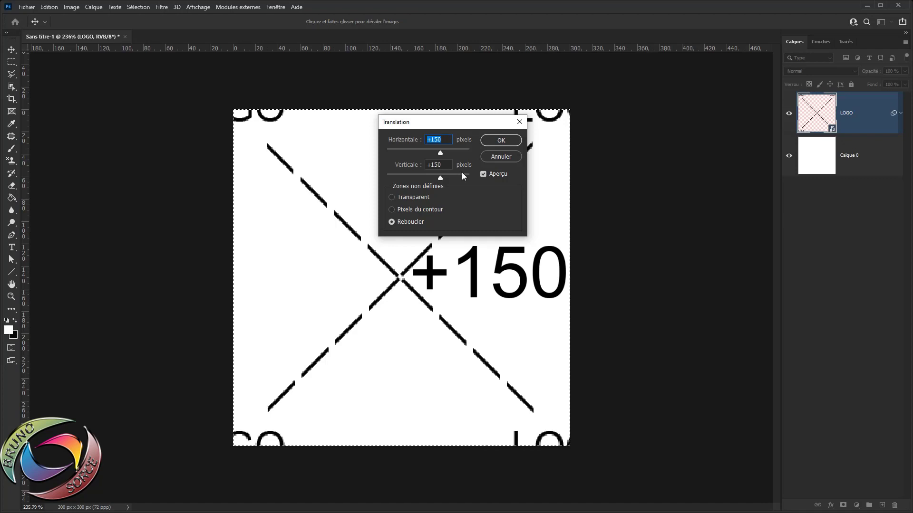
{"action": "left_click", "coordinate": [503, 141]}
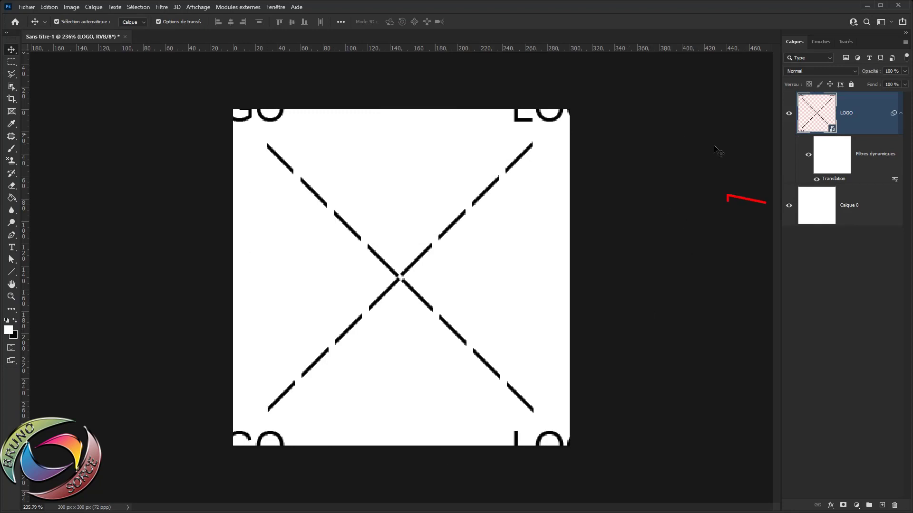
Hide the white layer Calque 0 and define the transparent tile as a pattern under its default name
{"action": "left_click", "coordinate": [789, 208]}
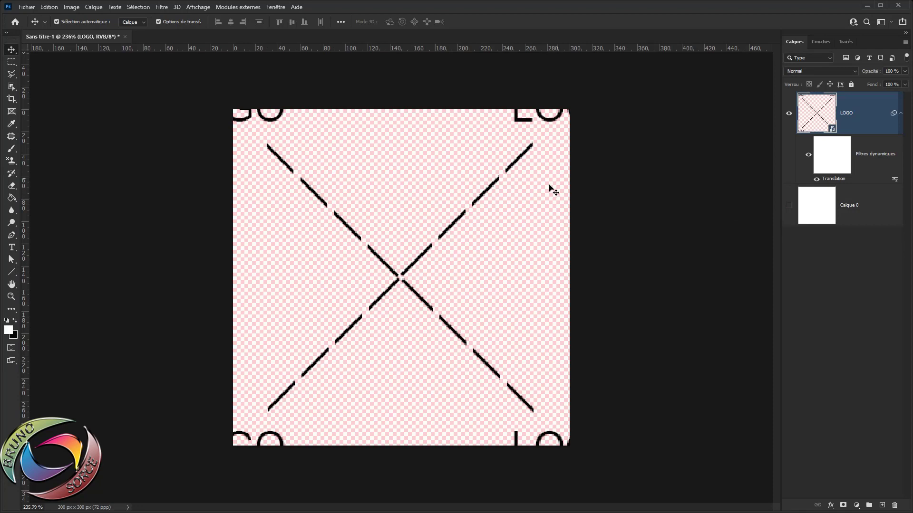
{"action": "left_click", "coordinate": [48, 7]}
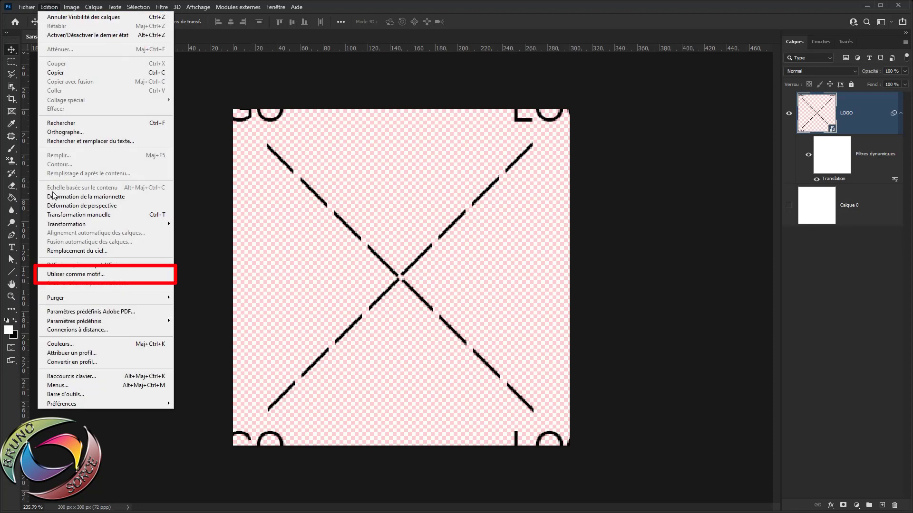
{"action": "left_click", "coordinate": [60, 276]}
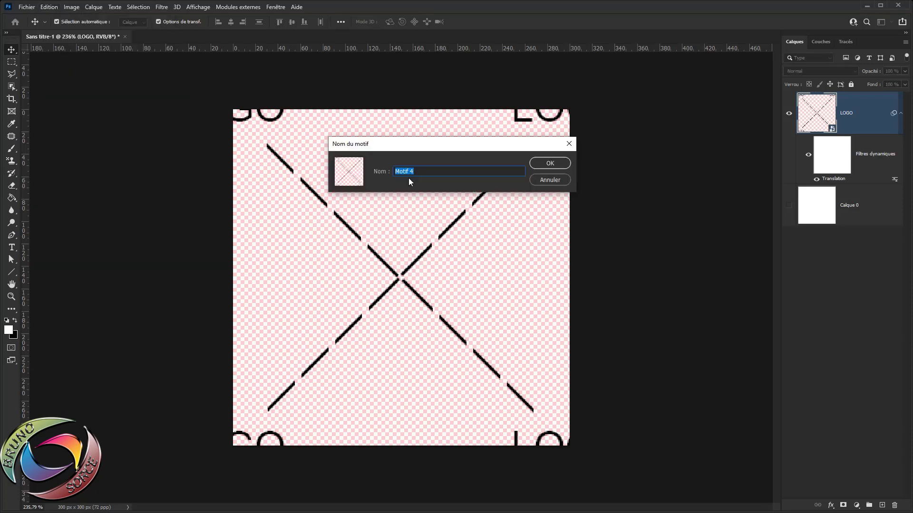
{"action": "left_click", "coordinate": [550, 164]}
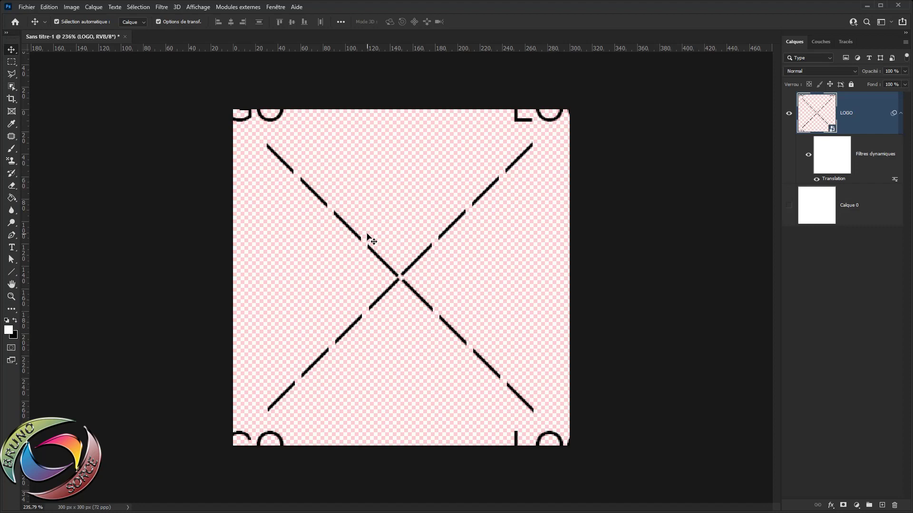
Open the image LOUIS DAVID ET THEODORE-GERICAULT.psd and add a new empty layer above Calque 2
{"action": "left_click", "coordinate": [27, 7]}
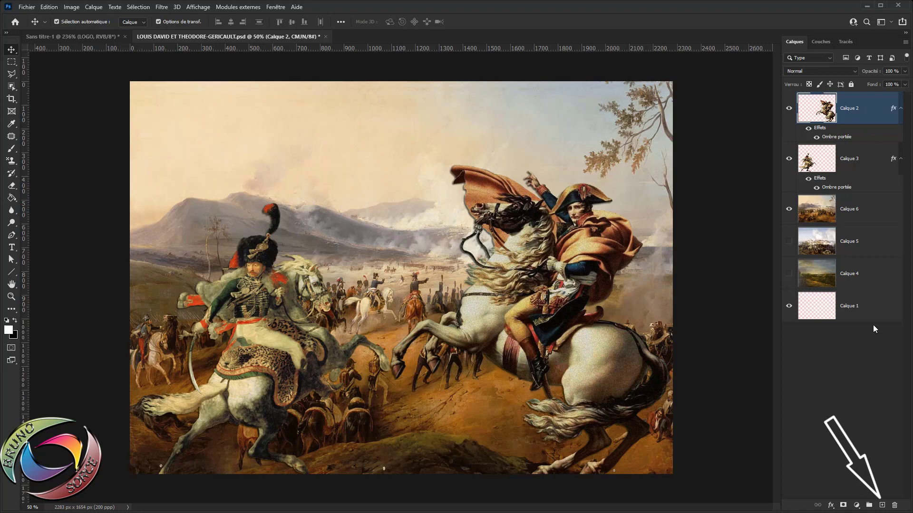
{"action": "left_click", "coordinate": [881, 505]}
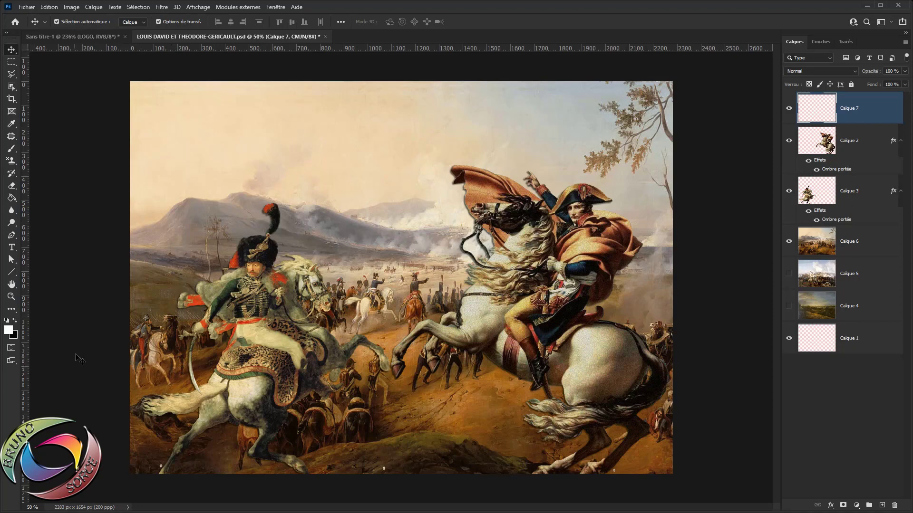
Swap the foreground colour to black and fill Calque 7 with the newest LOGO pattern using the Paint Bucket set to Motif
{"action": "left_click", "coordinate": [15, 322]}
{"action": "left_click", "coordinate": [12, 202]}
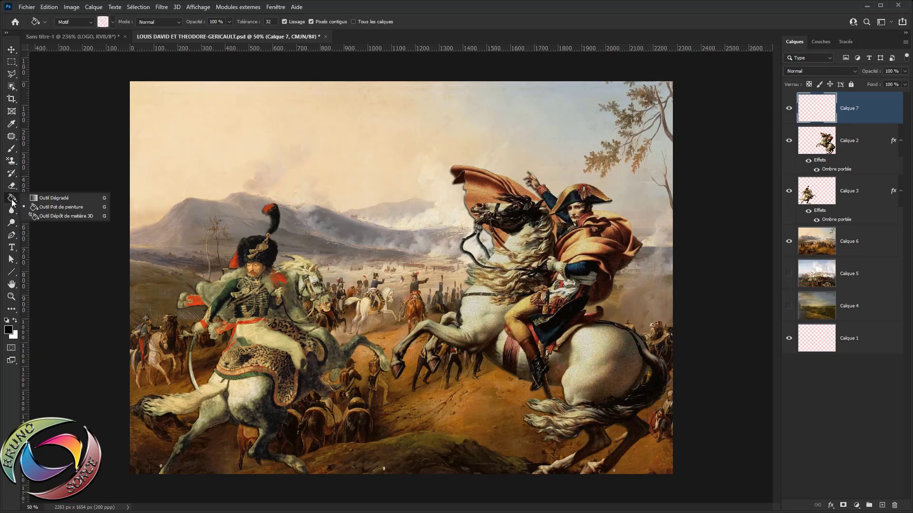
{"action": "left_click", "coordinate": [50, 207]}
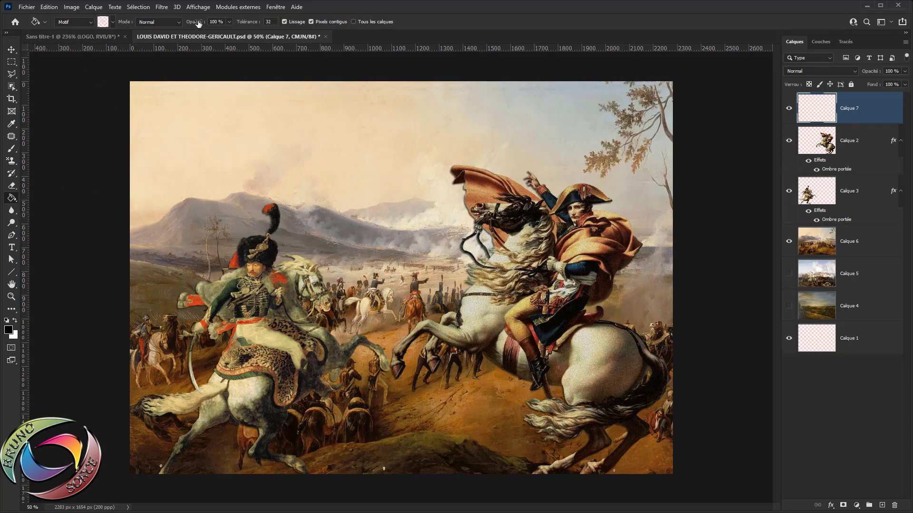
{"action": "left_click", "coordinate": [89, 22]}
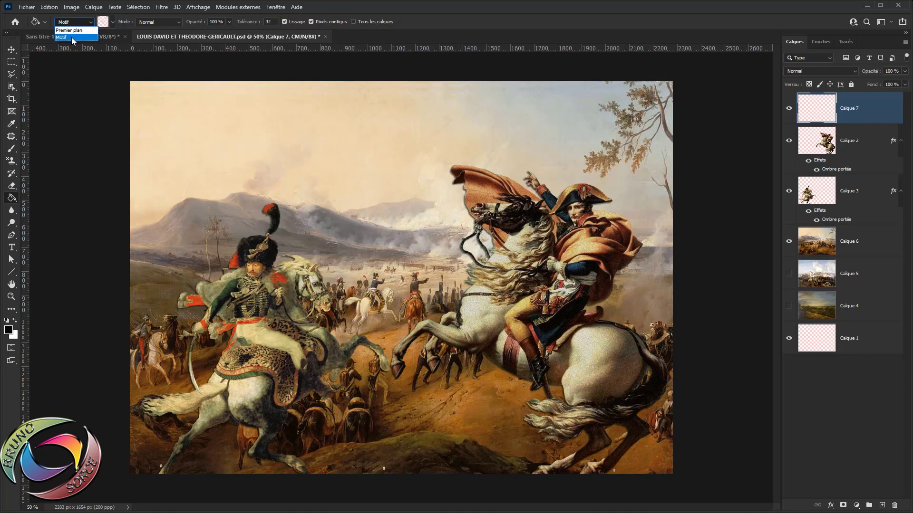
{"action": "left_click", "coordinate": [73, 38]}
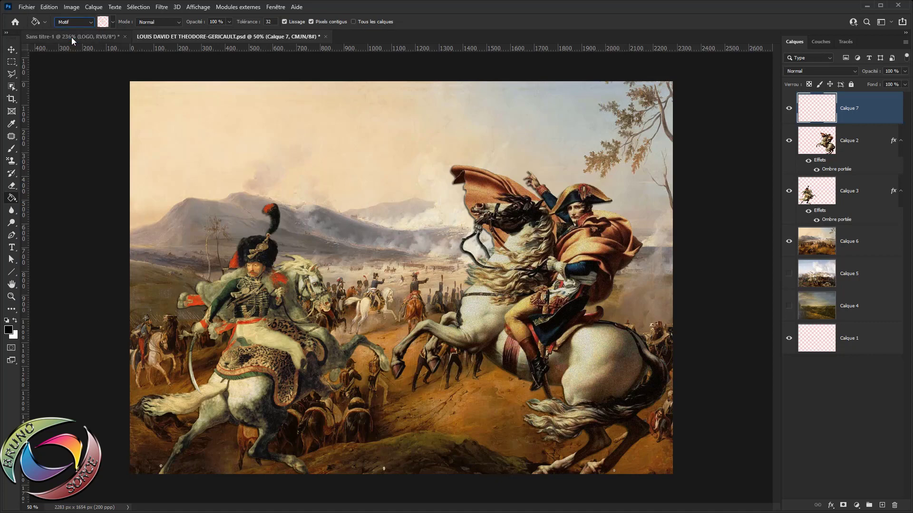
{"action": "left_click", "coordinate": [113, 22]}
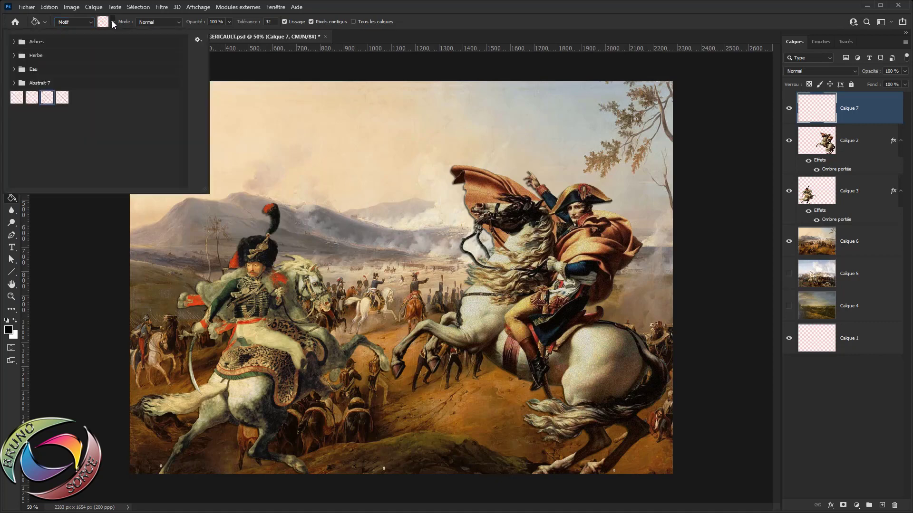
{"action": "left_click", "coordinate": [63, 99]}
{"action": "left_click", "coordinate": [464, 21]}
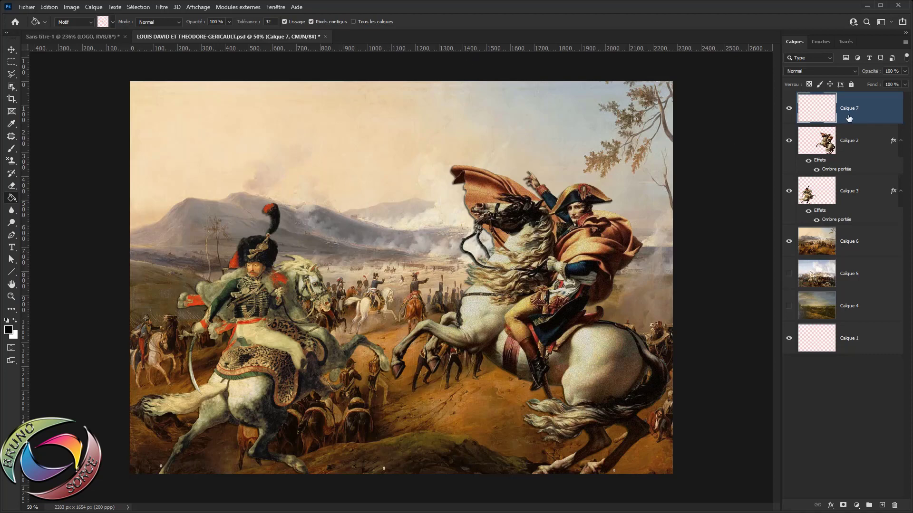
{"action": "left_click", "coordinate": [386, 233]}
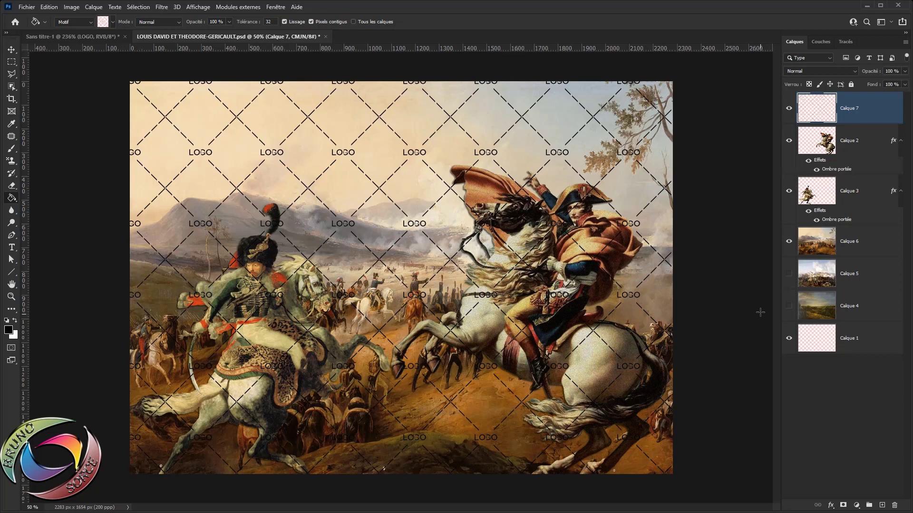
Try an Incrustation couleur effect on Calque 7, testing red (#f70a2b), yellow (#f7cd0a) and light blue (#0acdf7)
{"action": "key", "text": "v"}
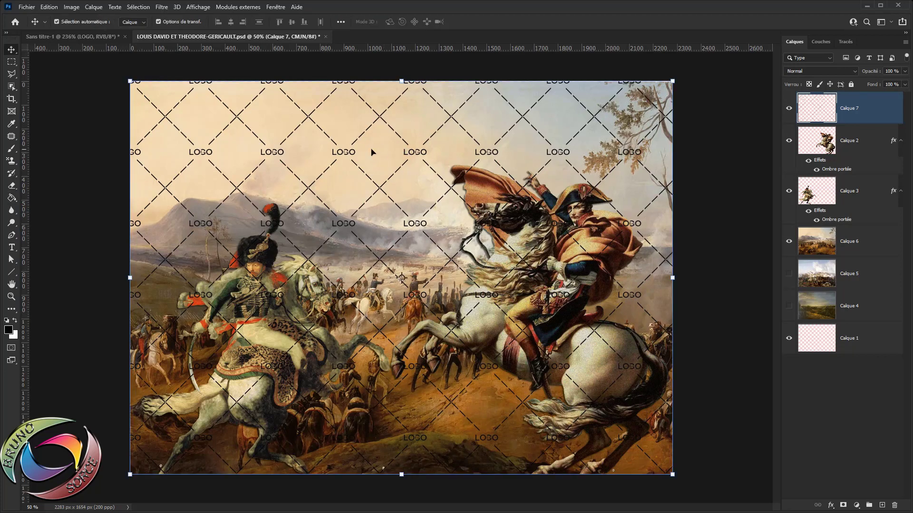
{"action": "double_click", "coordinate": [875, 118]}
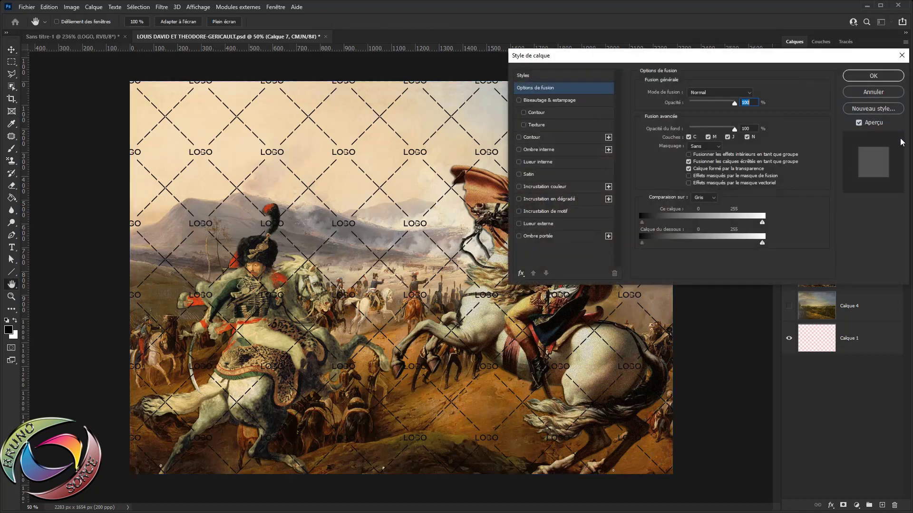
{"action": "left_click_drag", "start_coordinate": [606, 59], "coordinate": [613, 40]}
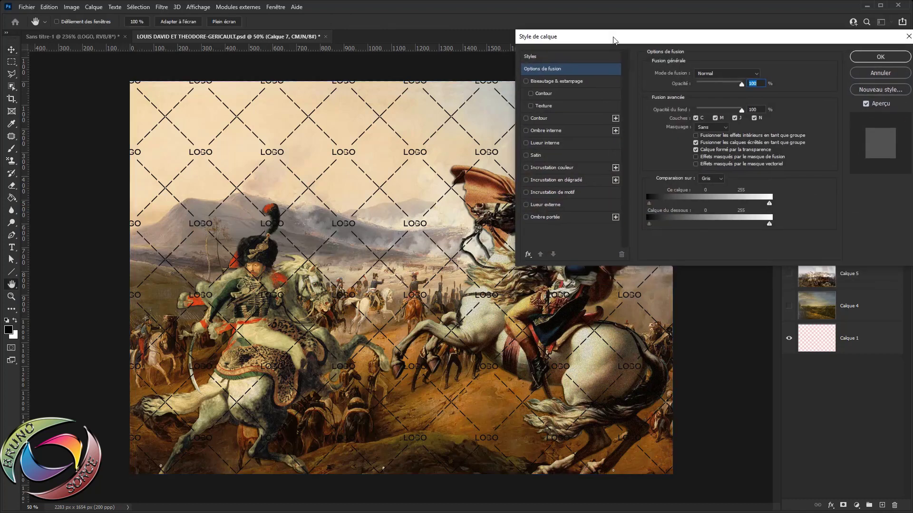
{"action": "left_click", "coordinate": [549, 169]}
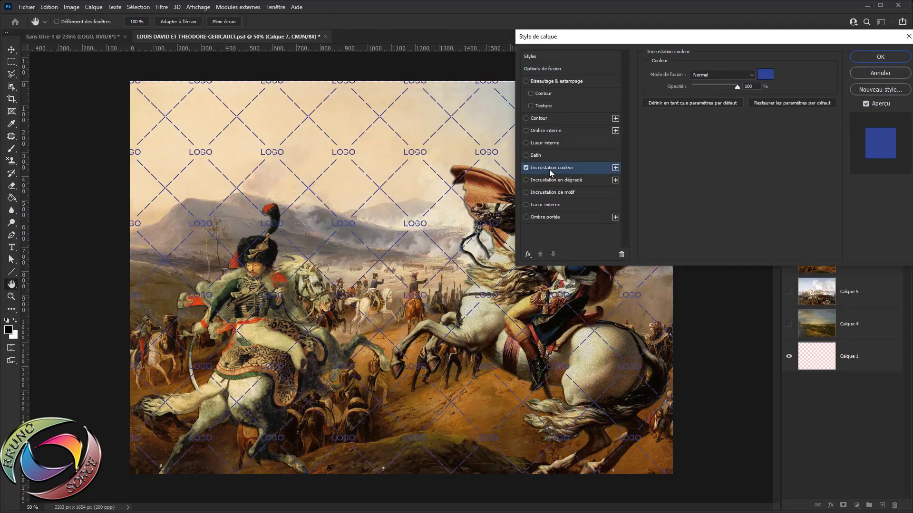
{"action": "left_click", "coordinate": [765, 75]}
{"action": "left_click", "coordinate": [702, 114]}
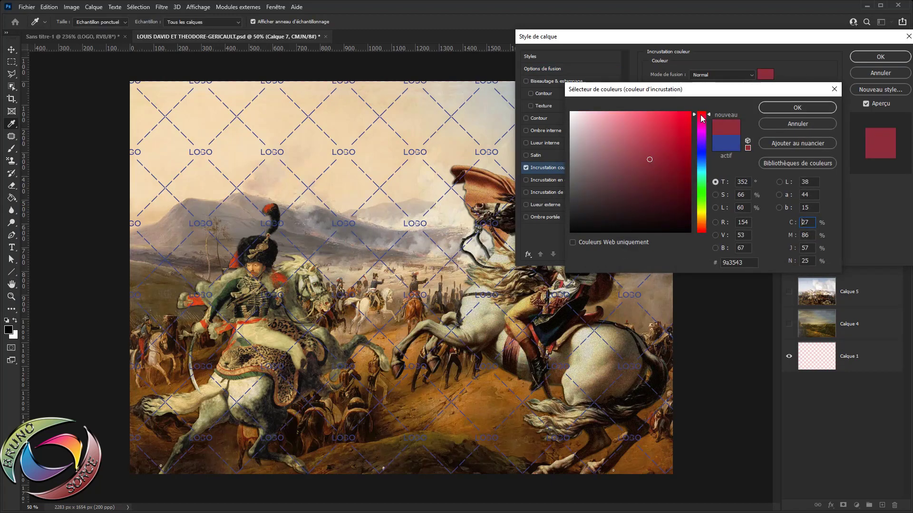
{"action": "left_click", "coordinate": [686, 115]}
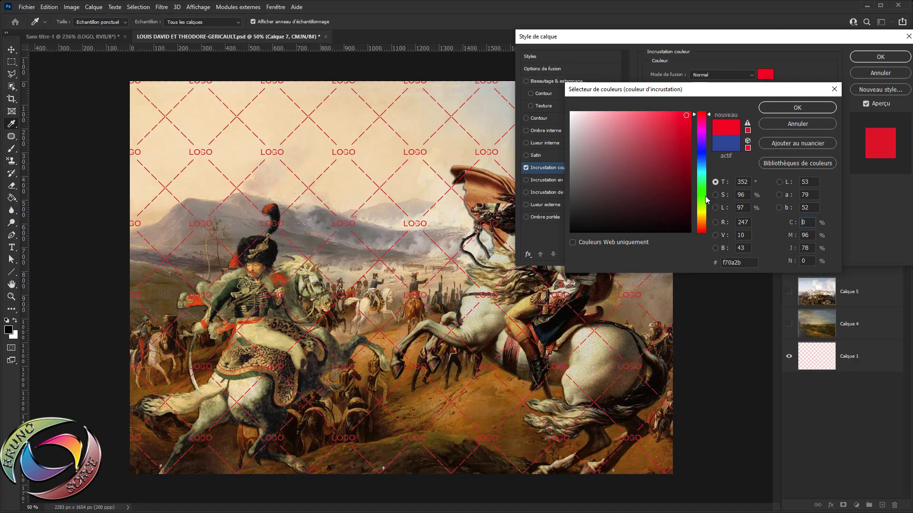
{"action": "left_click", "coordinate": [701, 217]}
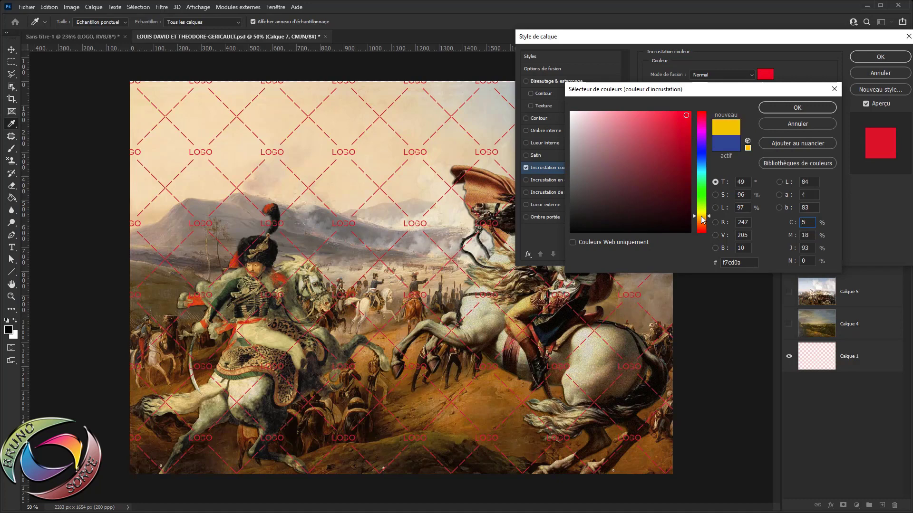
{"action": "left_click", "coordinate": [702, 170]}
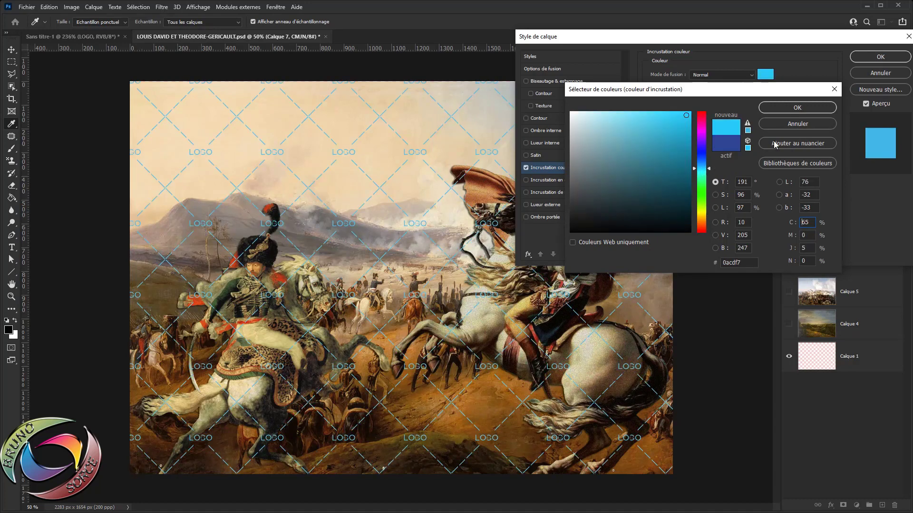
{"action": "left_click", "coordinate": [802, 123]}
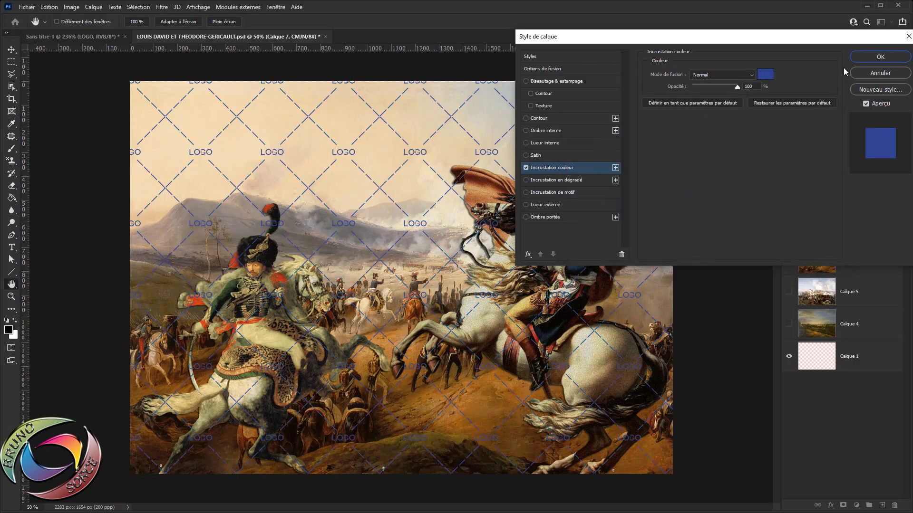
{"action": "left_click", "coordinate": [879, 73]}
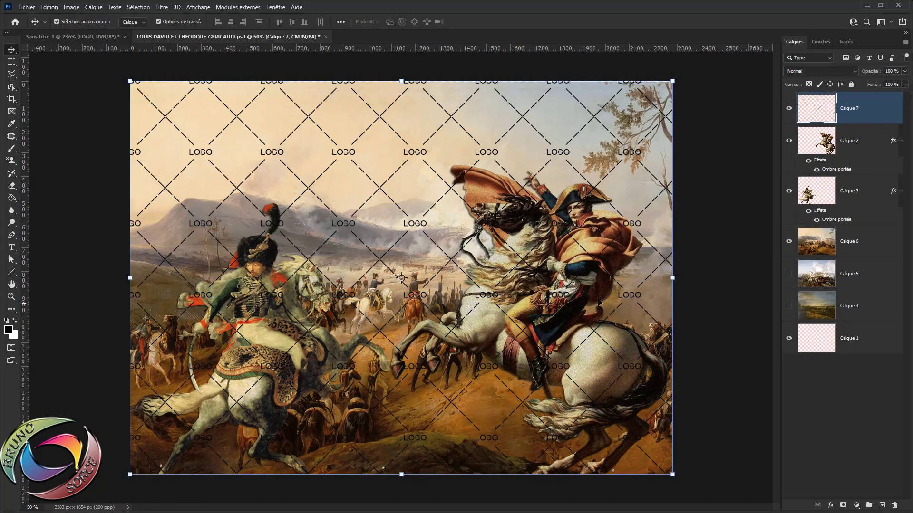
Try the Lumière tamisée blend mode on Calque 7, return it to Normal, and test the layer's opacity, ending at 100 %
{"action": "left_click", "coordinate": [811, 70]}
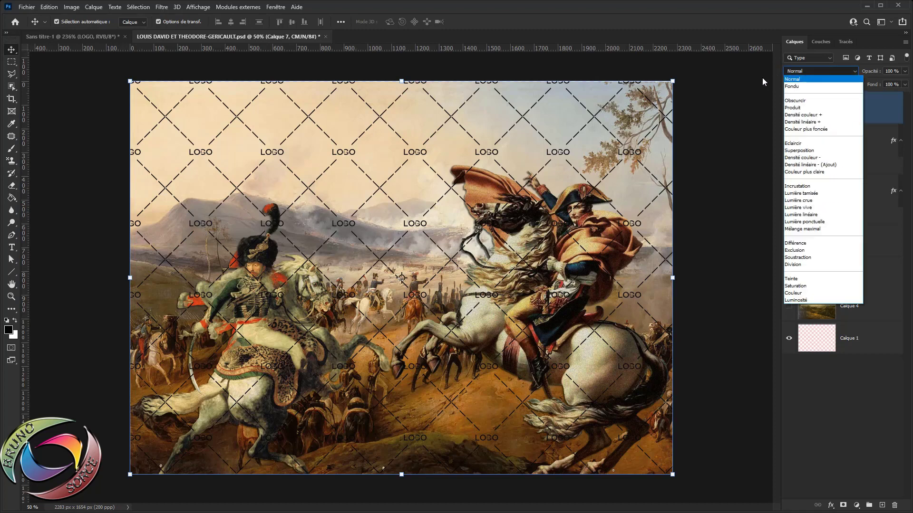
{"action": "left_click", "coordinate": [806, 81]}
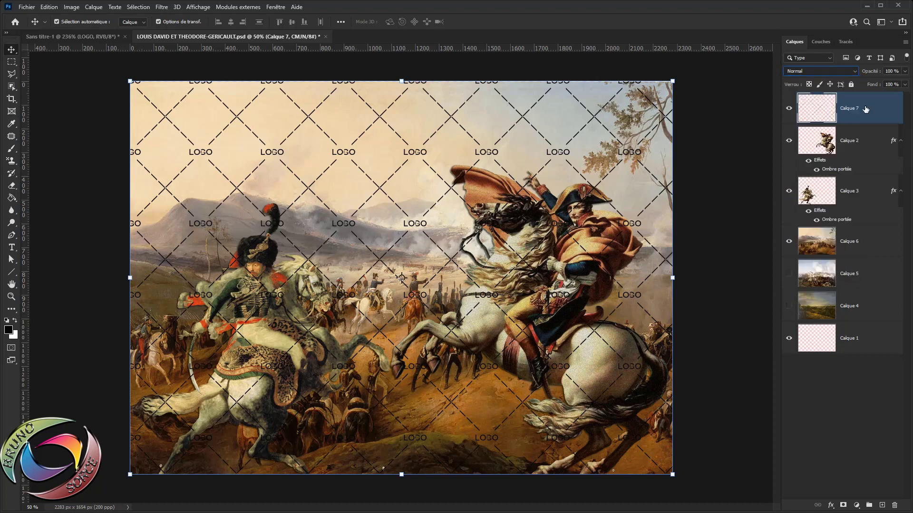
{"action": "left_click", "coordinate": [802, 71]}
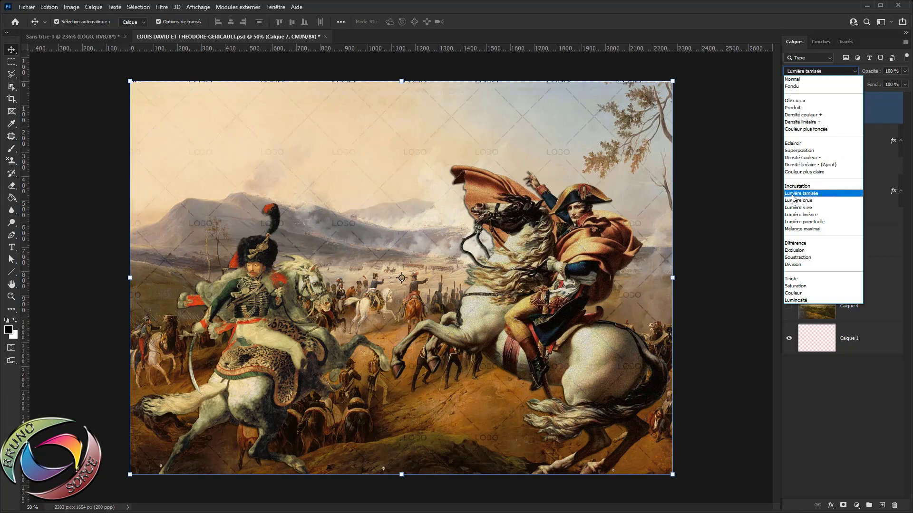
{"action": "left_click", "coordinate": [794, 80]}
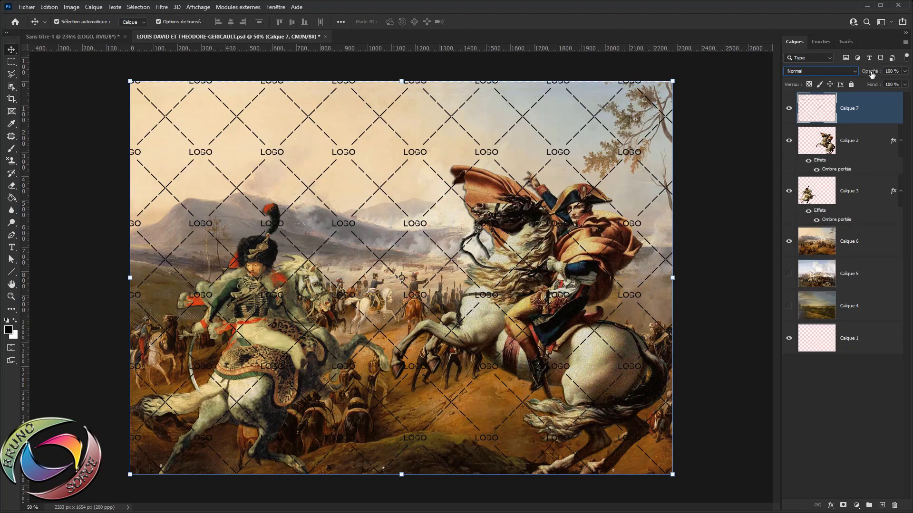
{"action": "left_click_drag", "start_coordinate": [871, 72], "coordinate": [910, 75]}
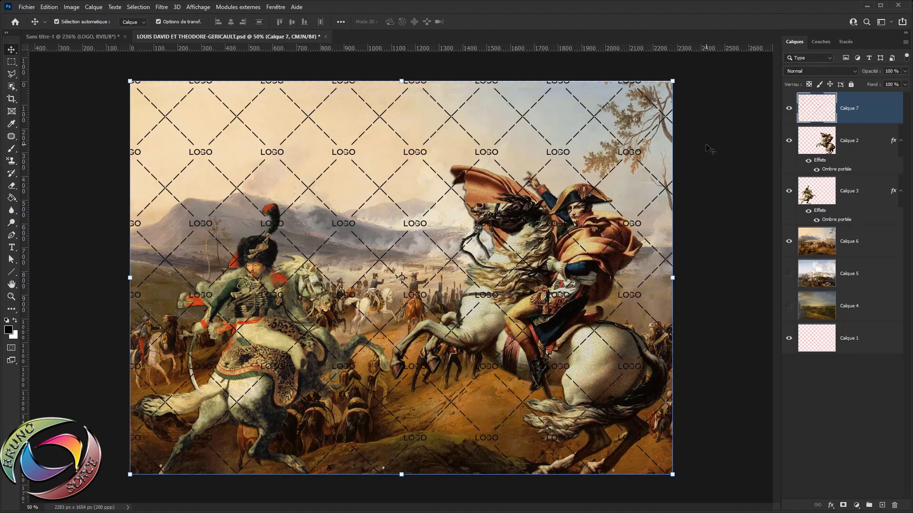